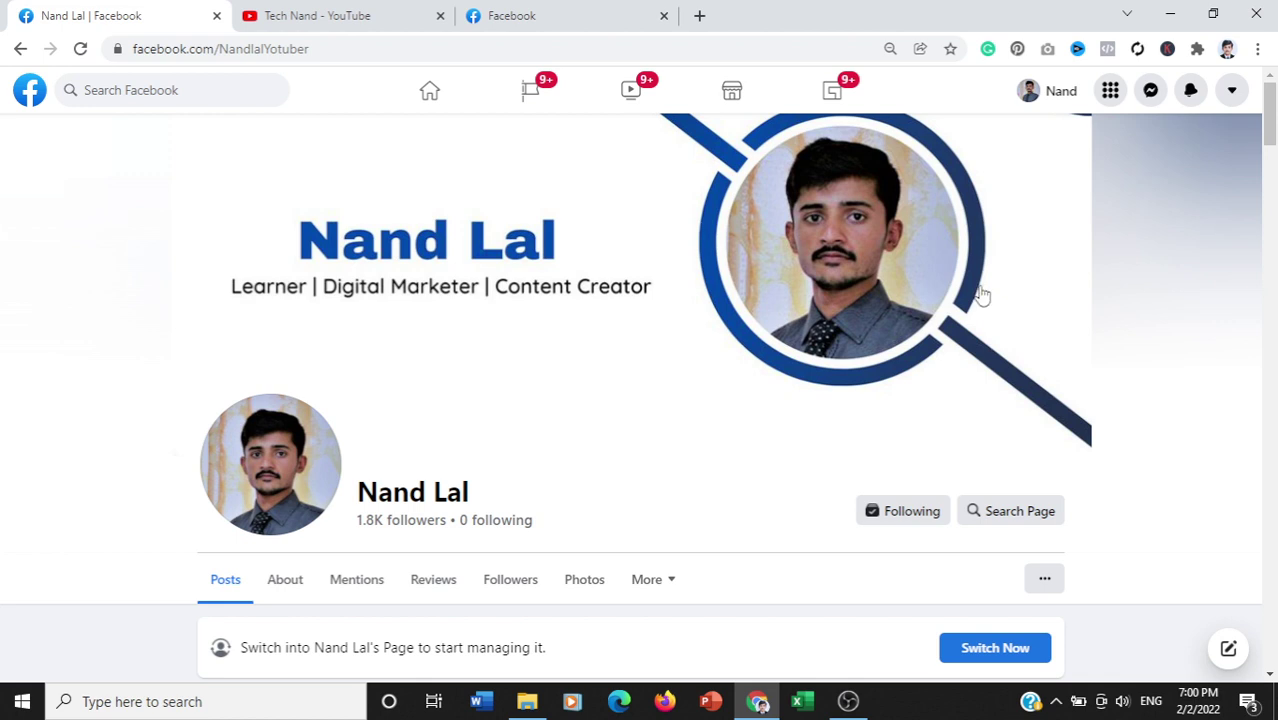
Step: Show the Pages you manage and open the Create a Page form
left_click(545, 93)
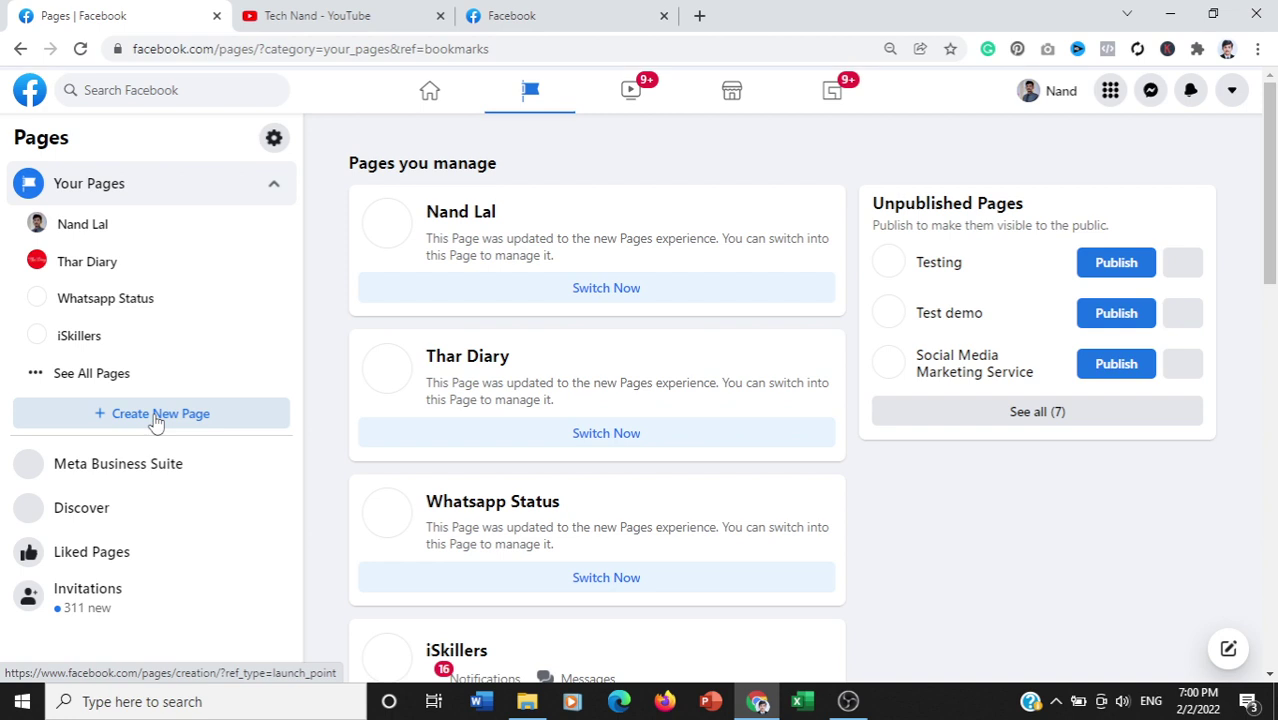
left_click(155, 422)
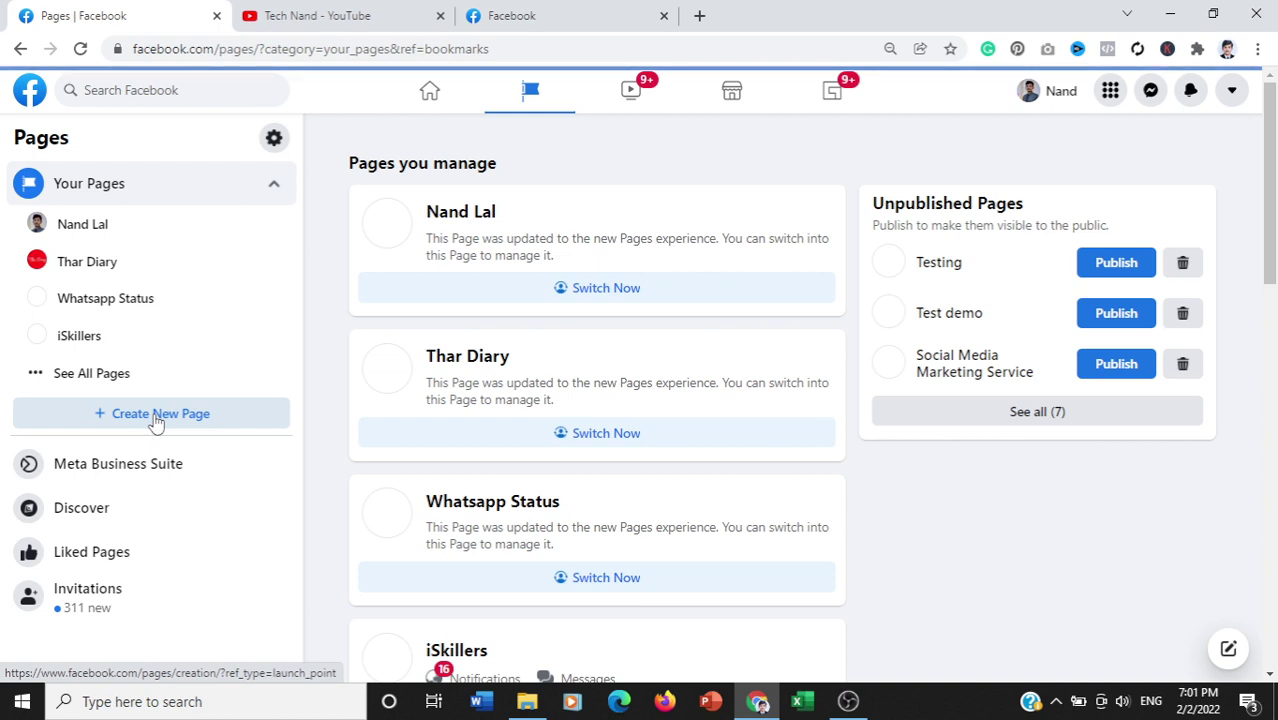
left_click(155, 420)
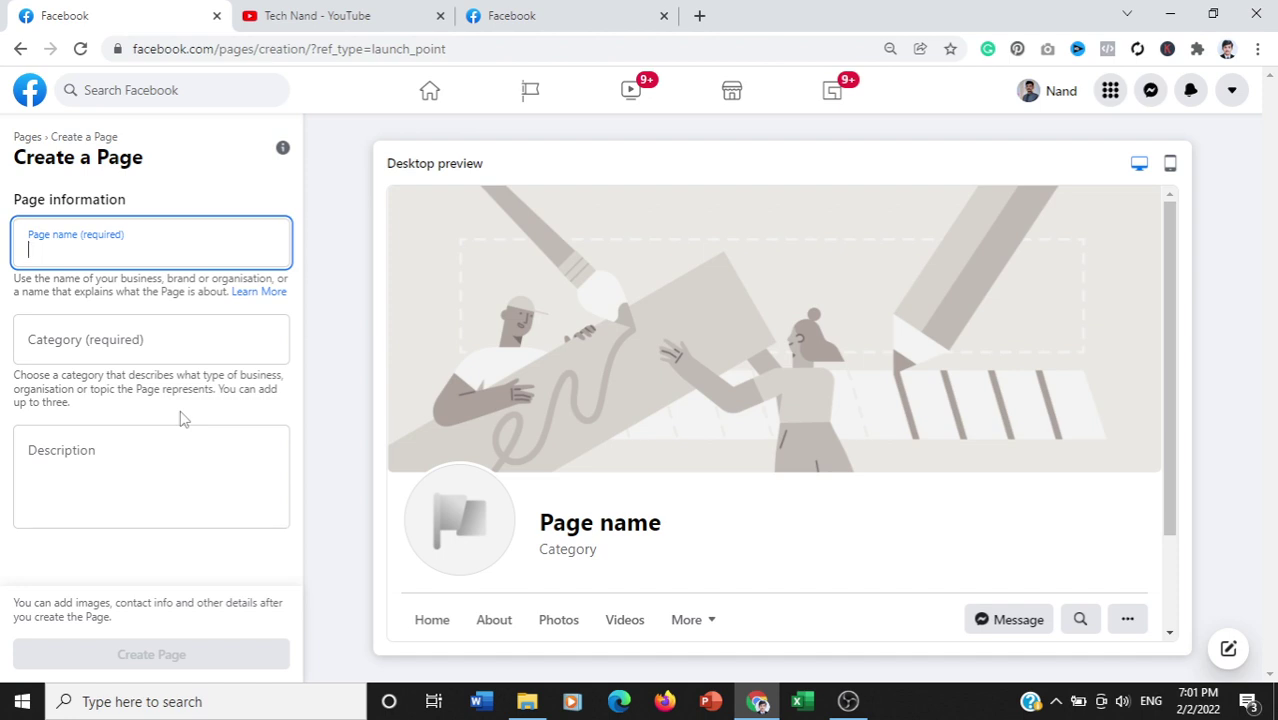
Step: Enter the creator's full name as the new Page's name
type("T")
key("BackSpace")
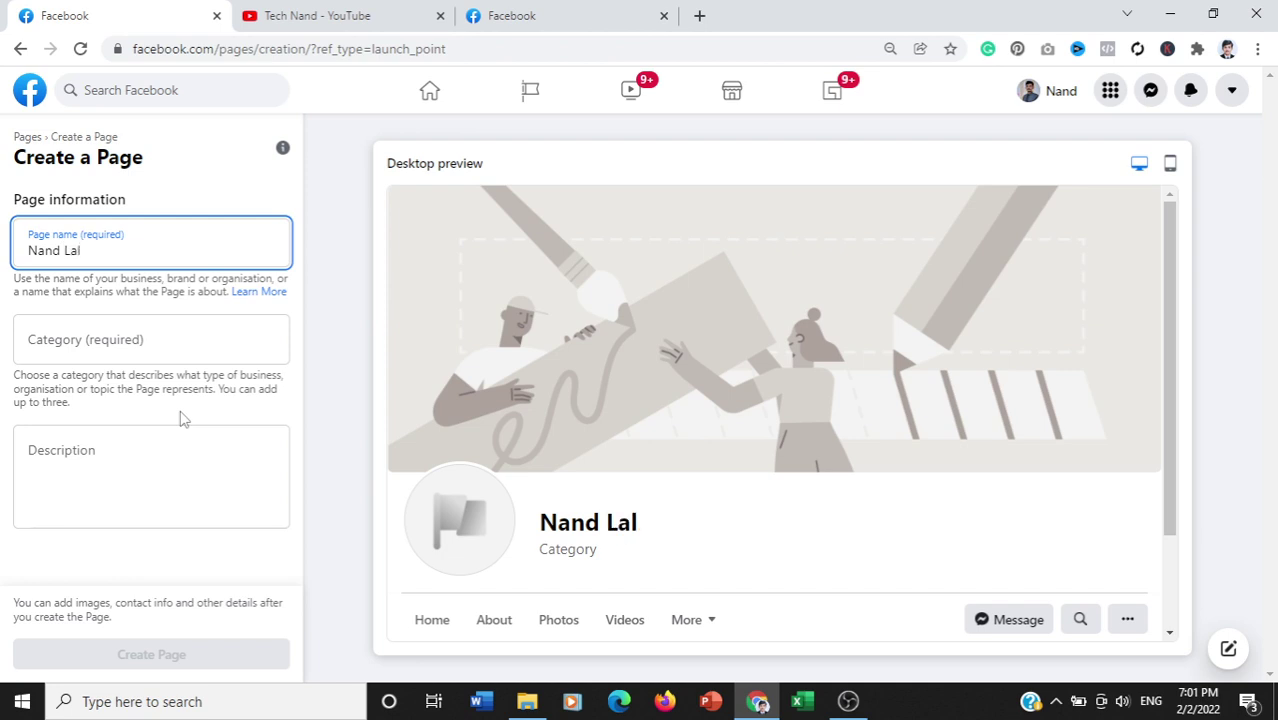
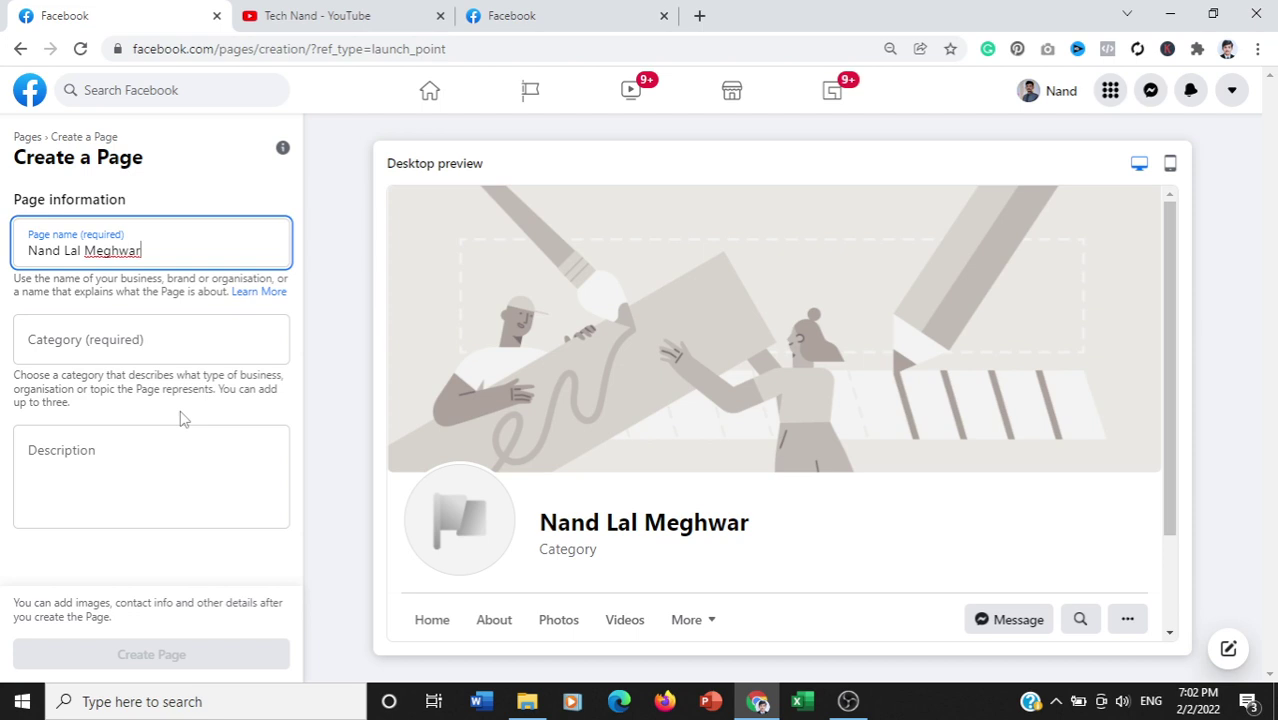
left_click(125, 344)
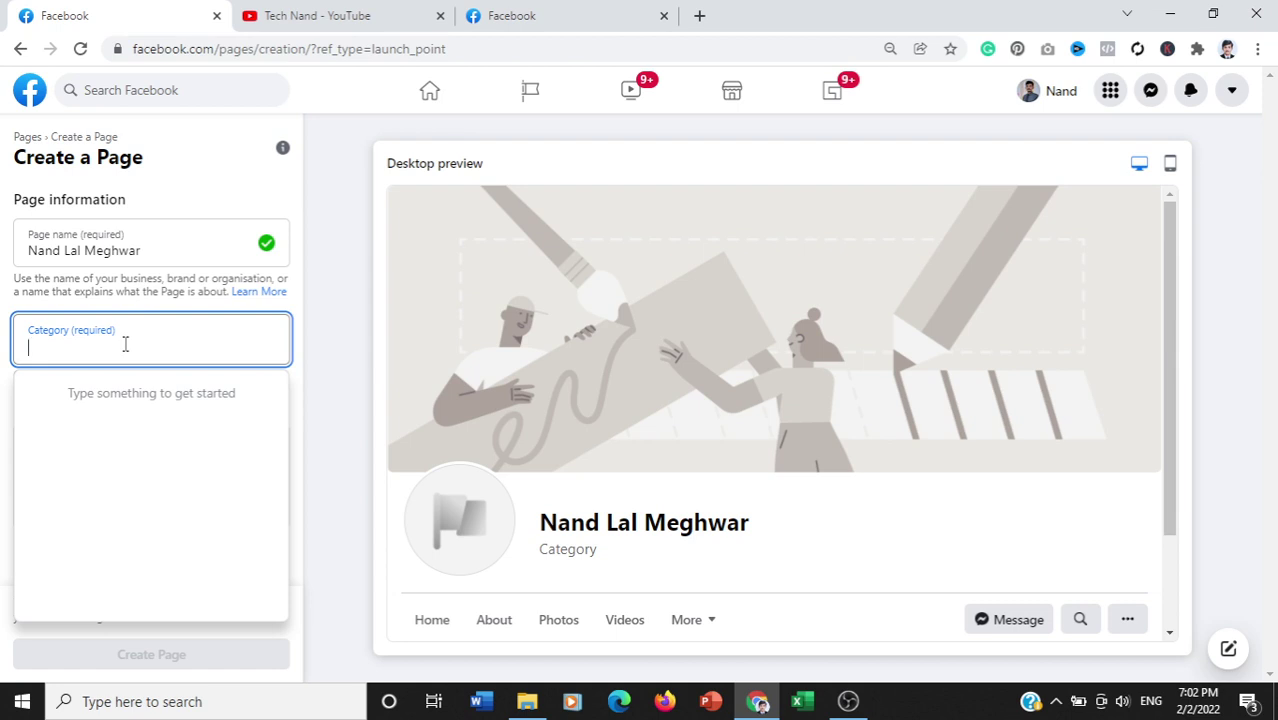
Step: Add Digital creator, Comedian and Fan Page as the Page's categories
type("dig")
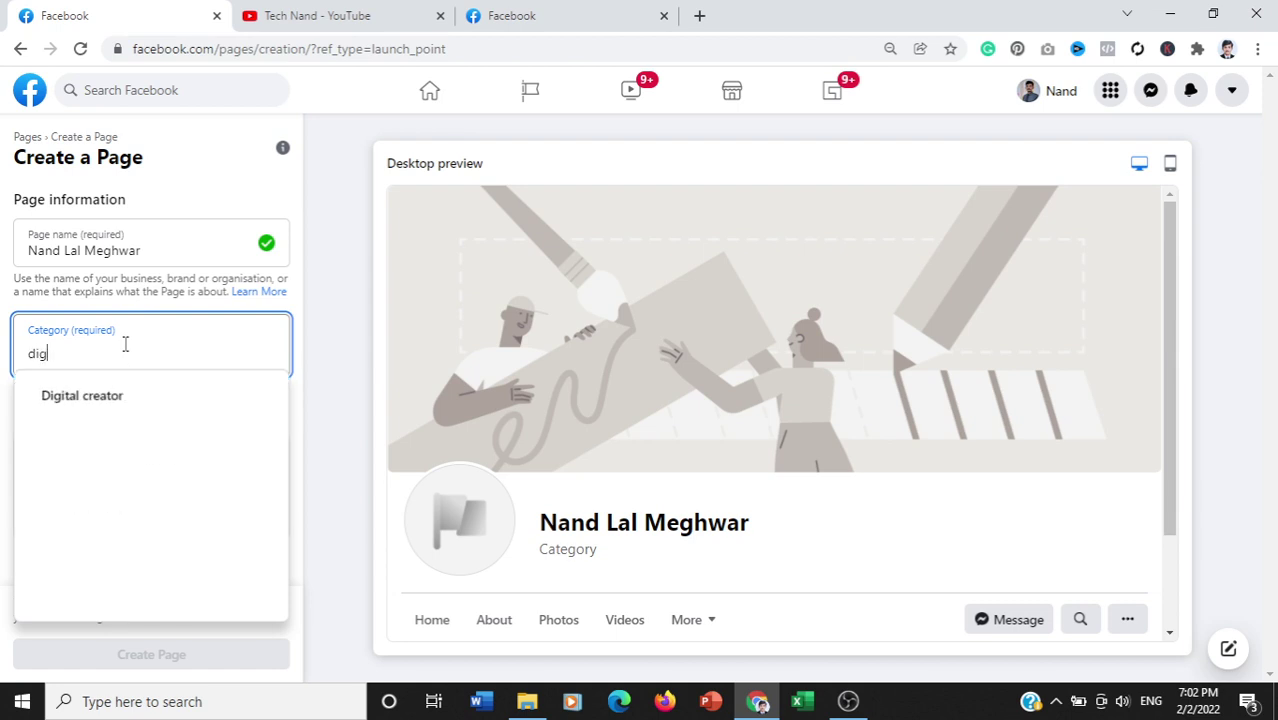
type("it")
left_click(114, 393)
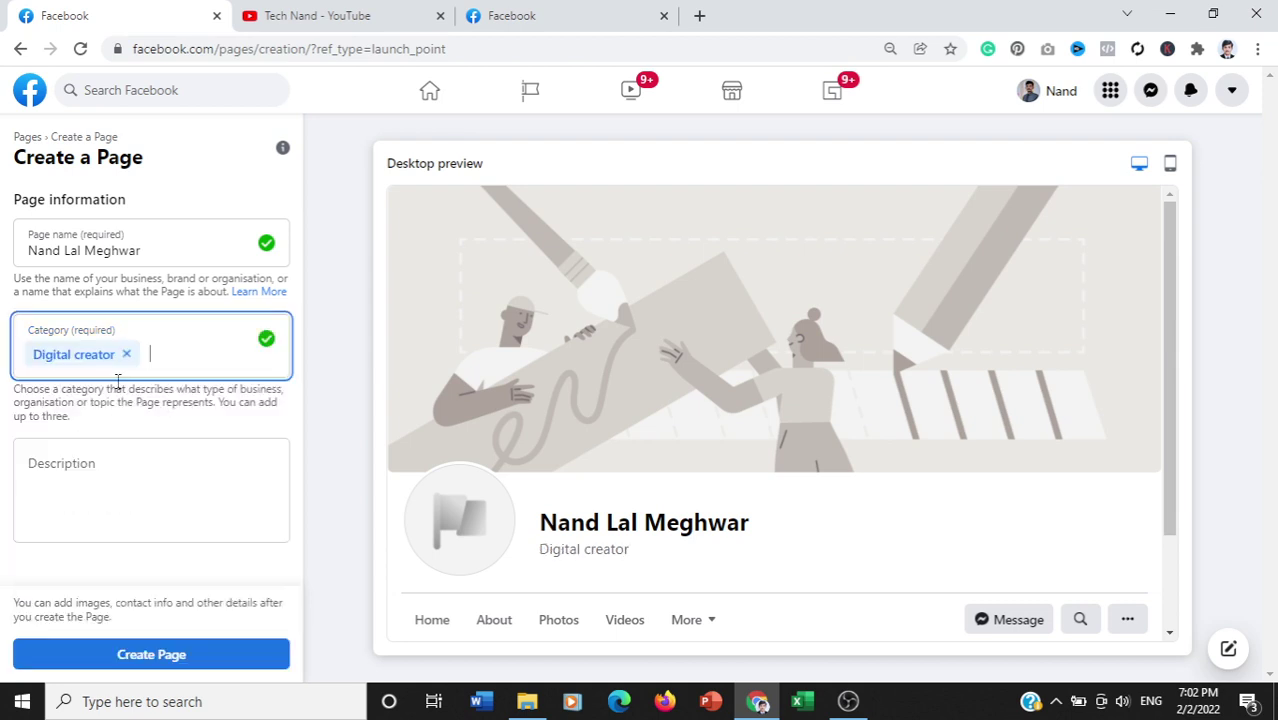
type("co")
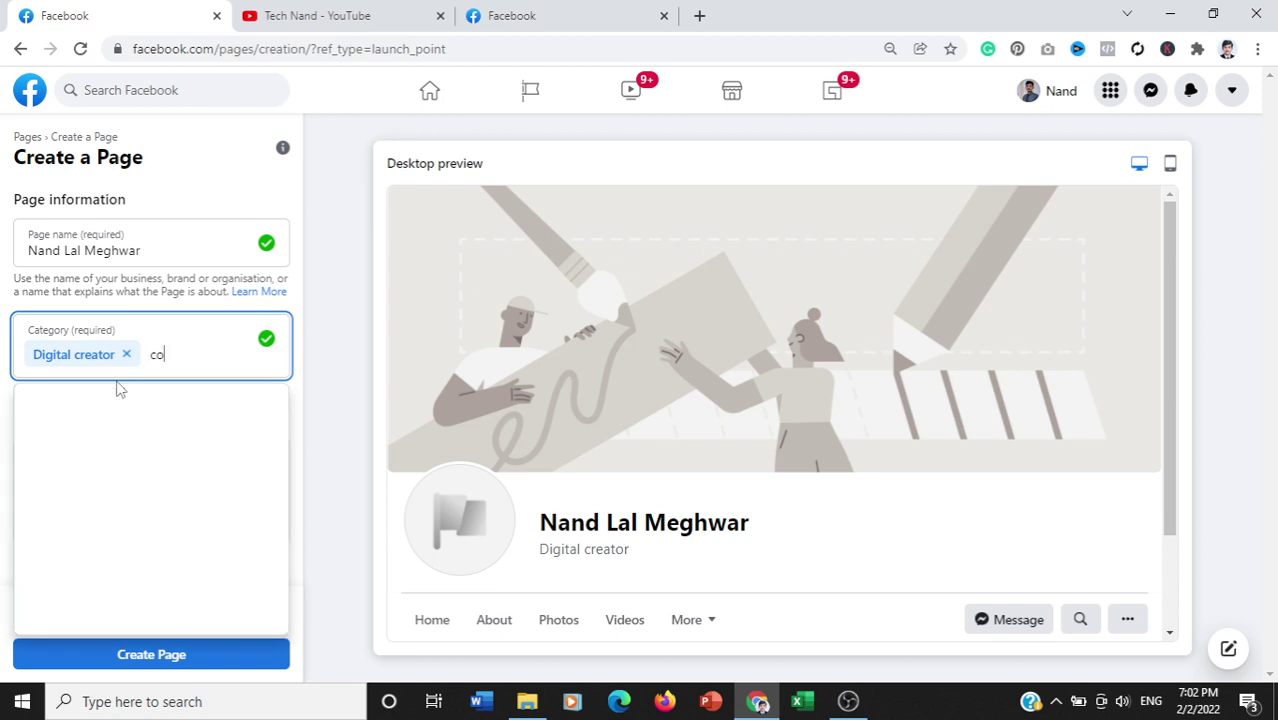
type("med")
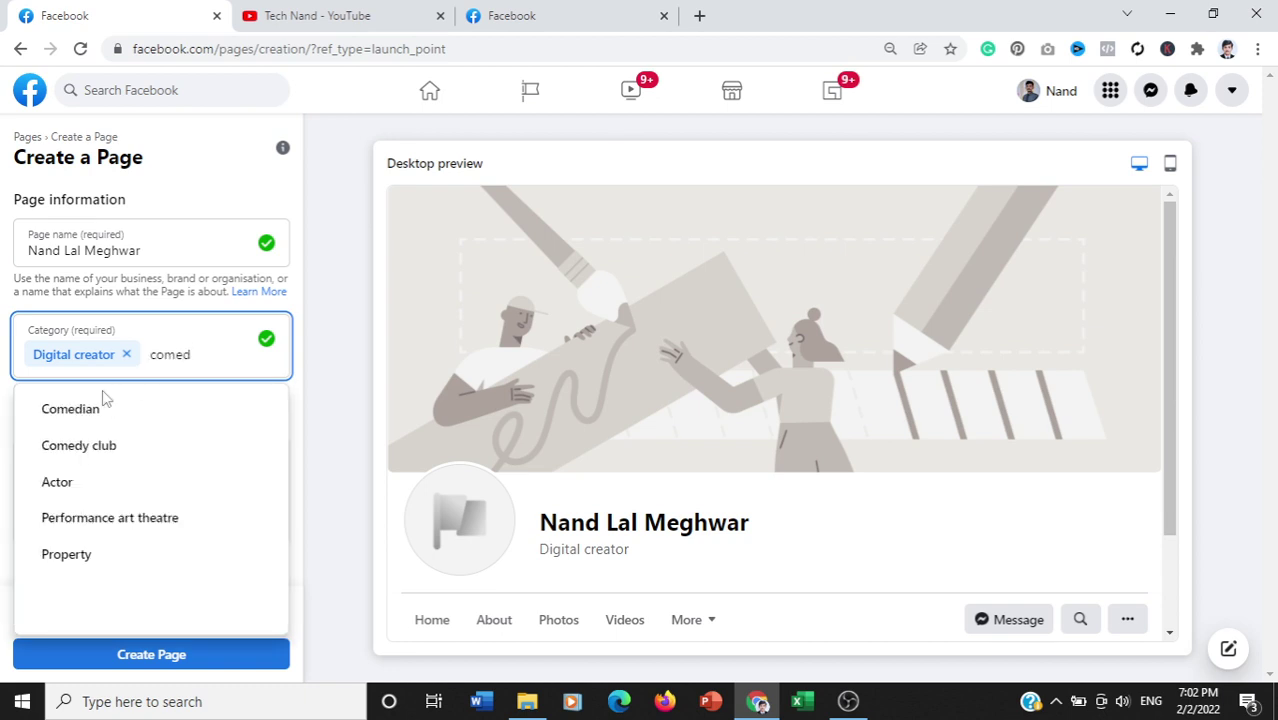
left_click(82, 414)
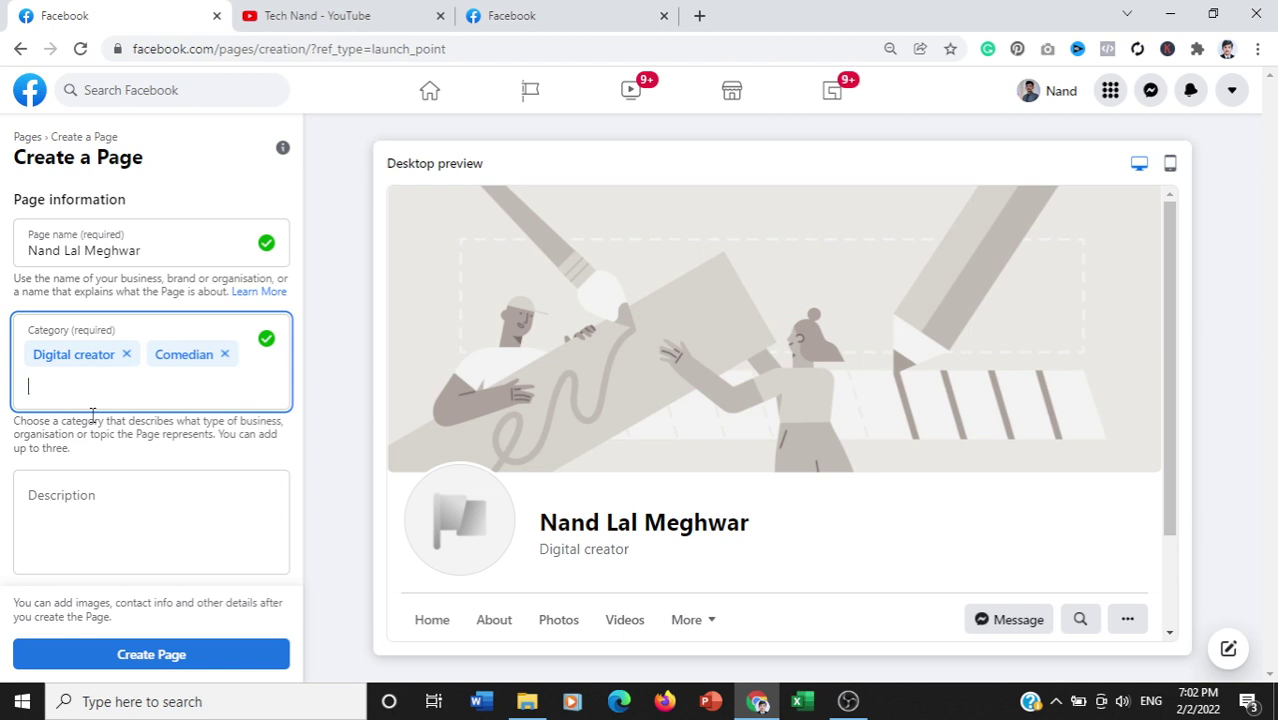
type("fan")
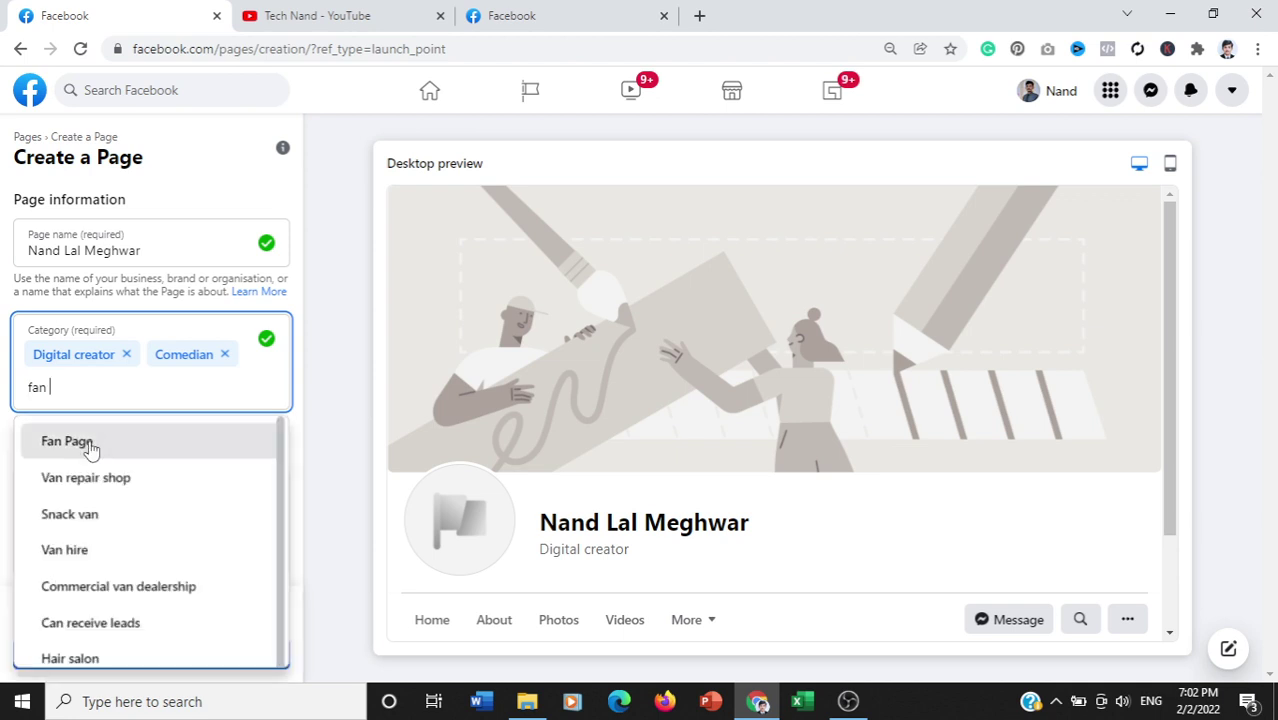
left_click(90, 449)
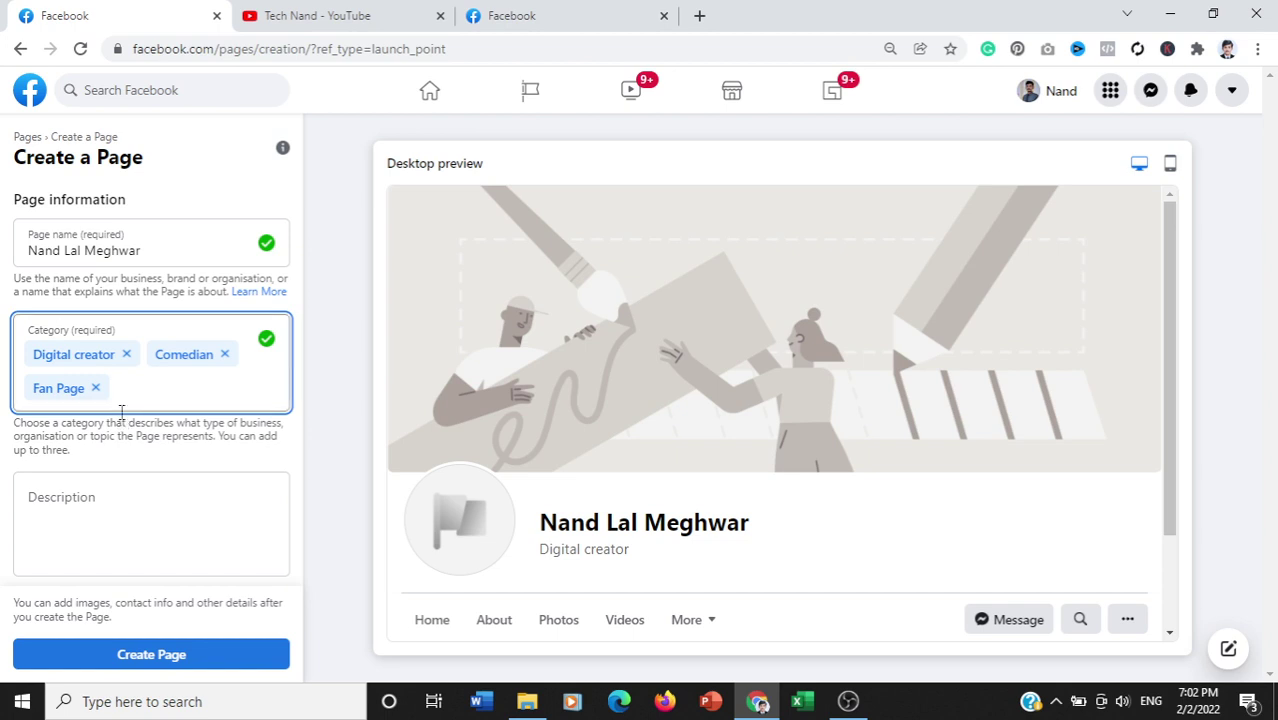
Step: Try public figure and blogger, then add Musician/Band, hitting the three-category limit
type("pu")
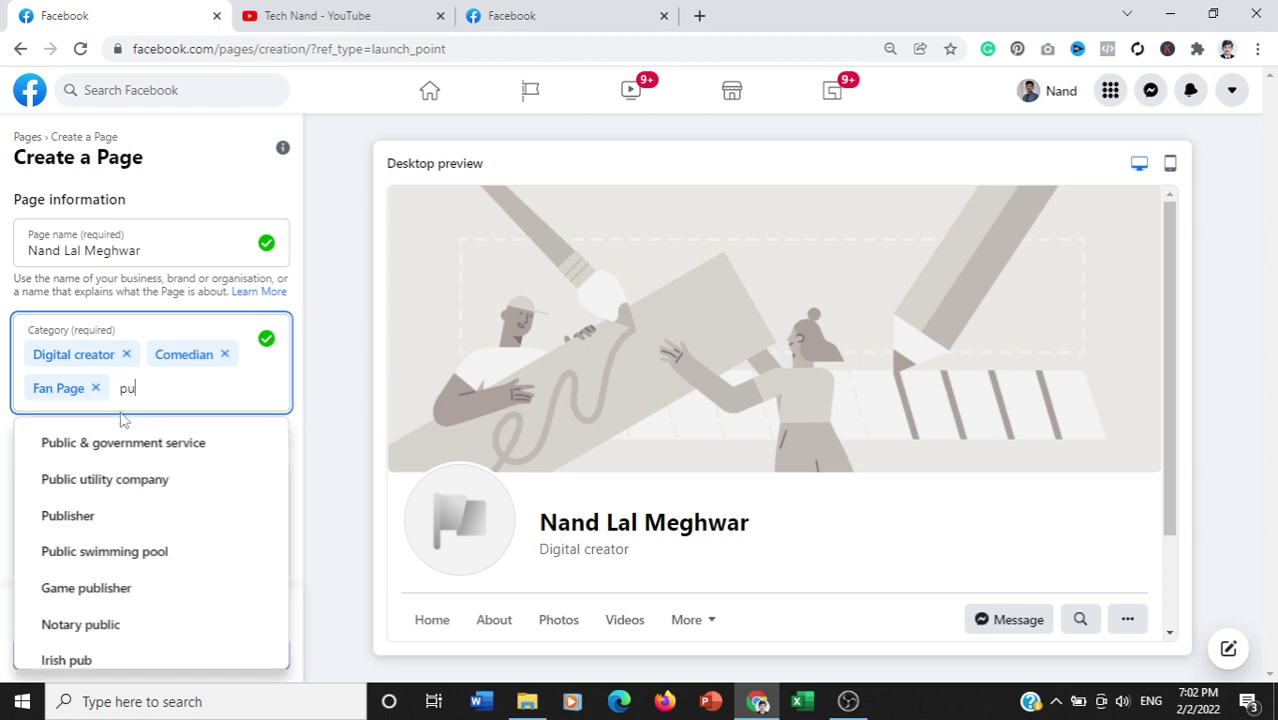
type("b")
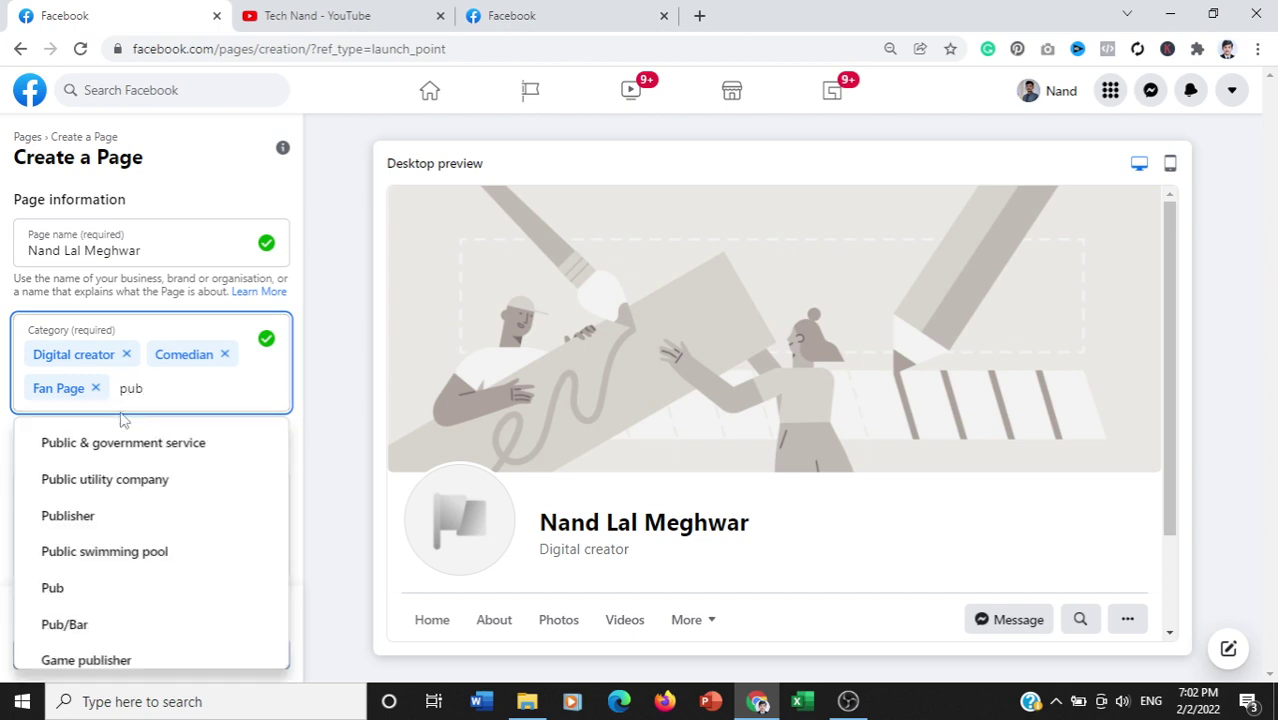
type("li")
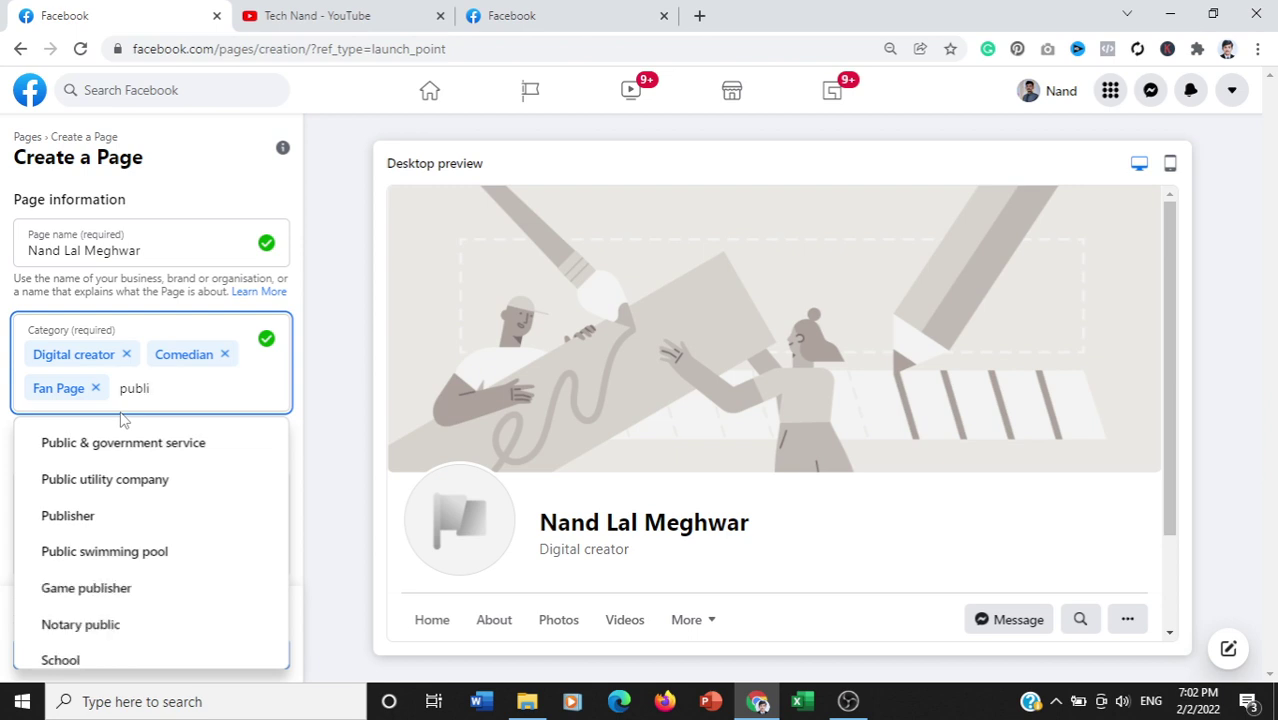
type("c")
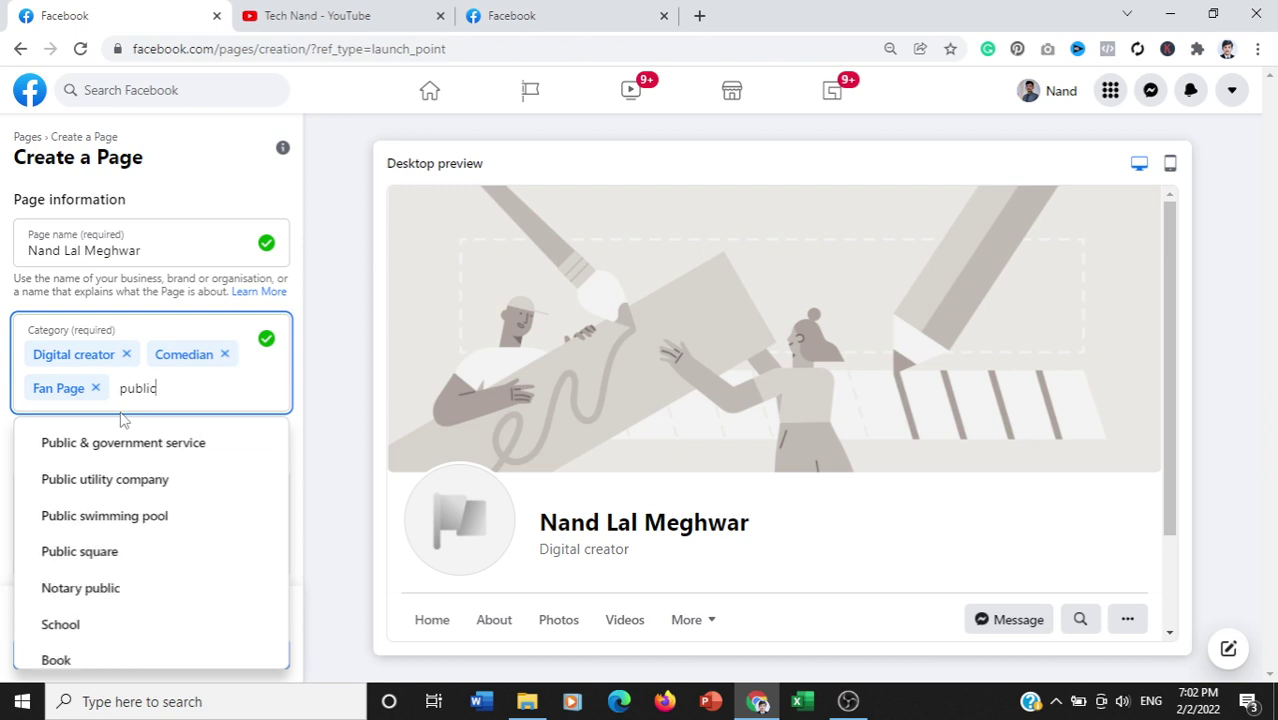
type(" f")
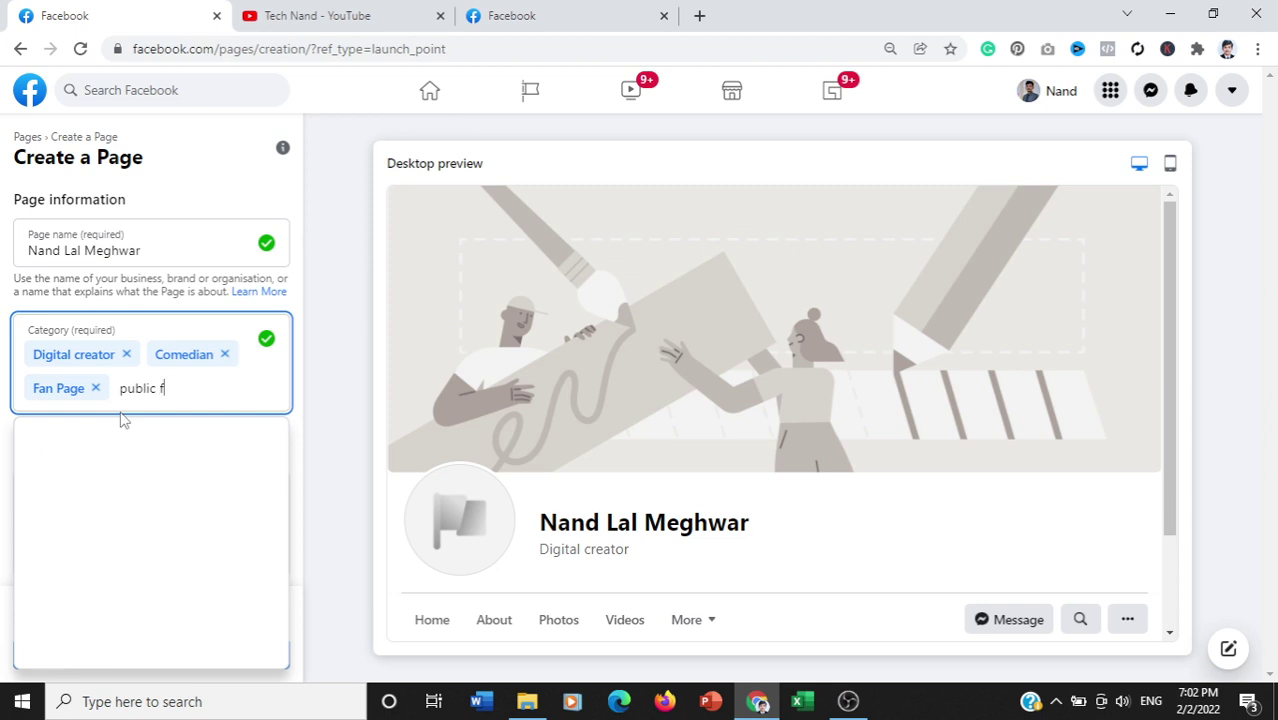
type("i")
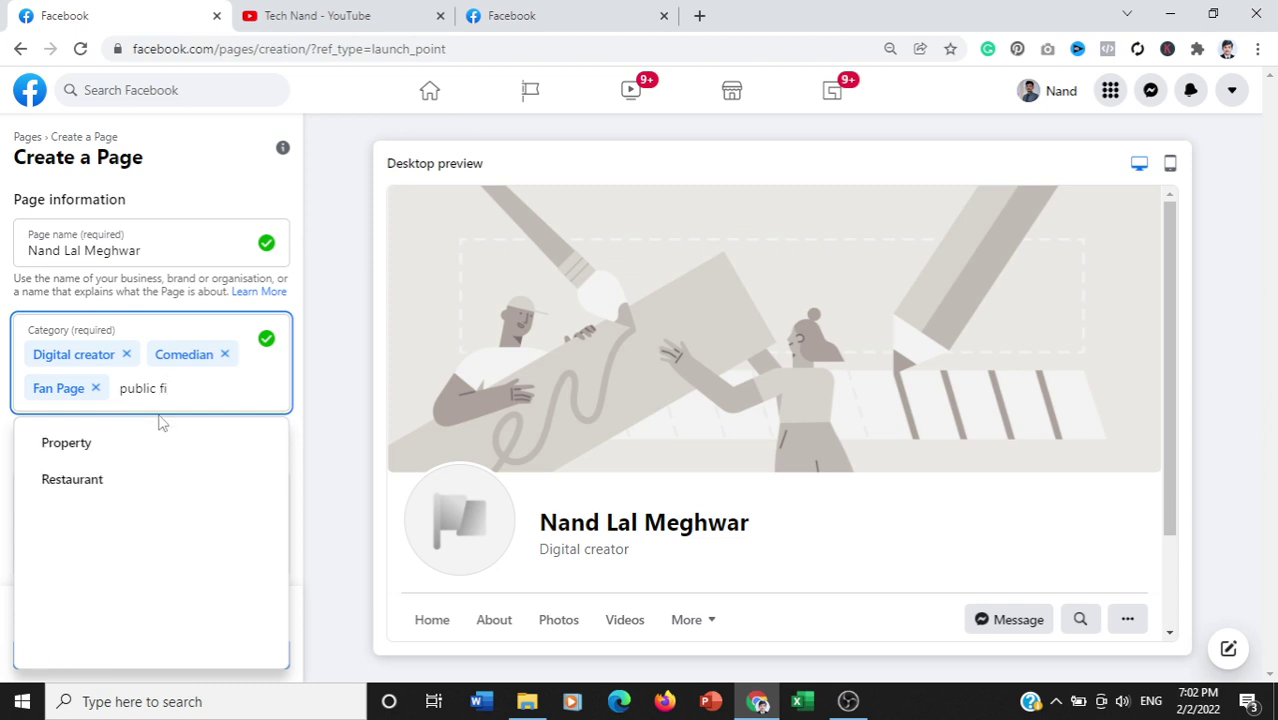
key("BackSpace")
key("BackSpace")
key("BackSpace")
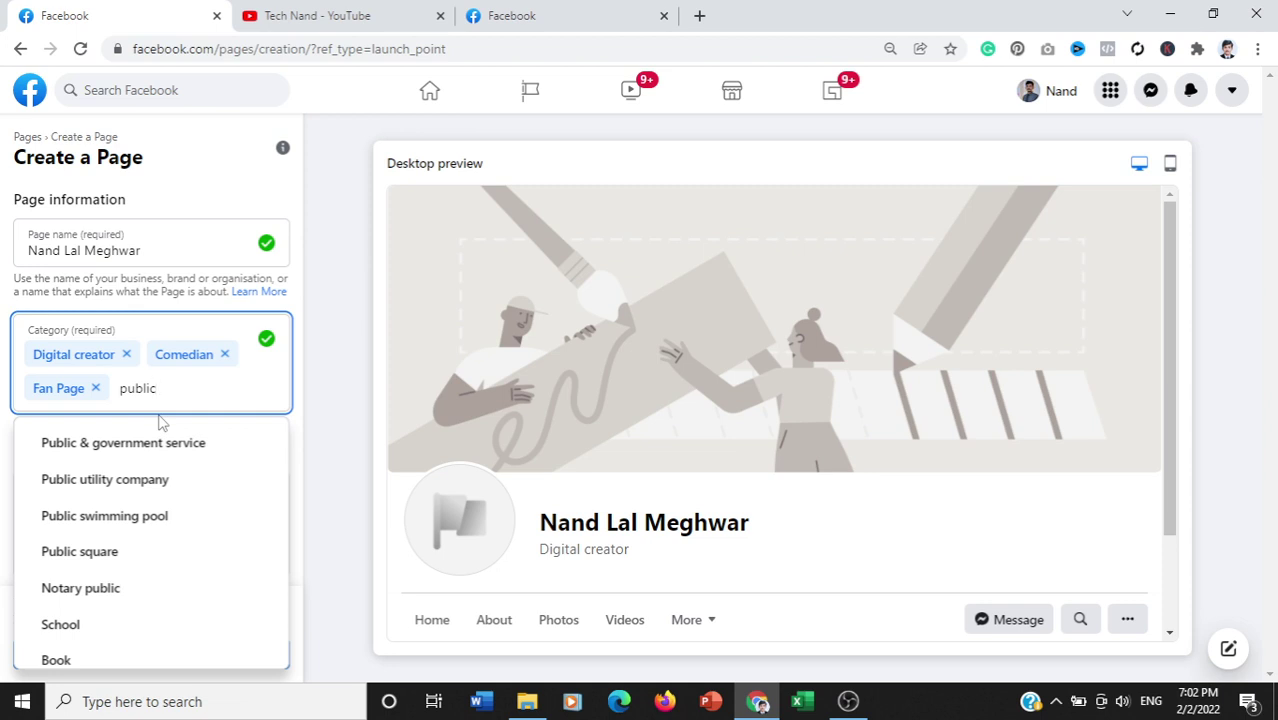
key("BackSpace")
key("BackSpace")
key("BackSpace")
key("BackSpace")
key("BackSpace")
key("BackSpace")
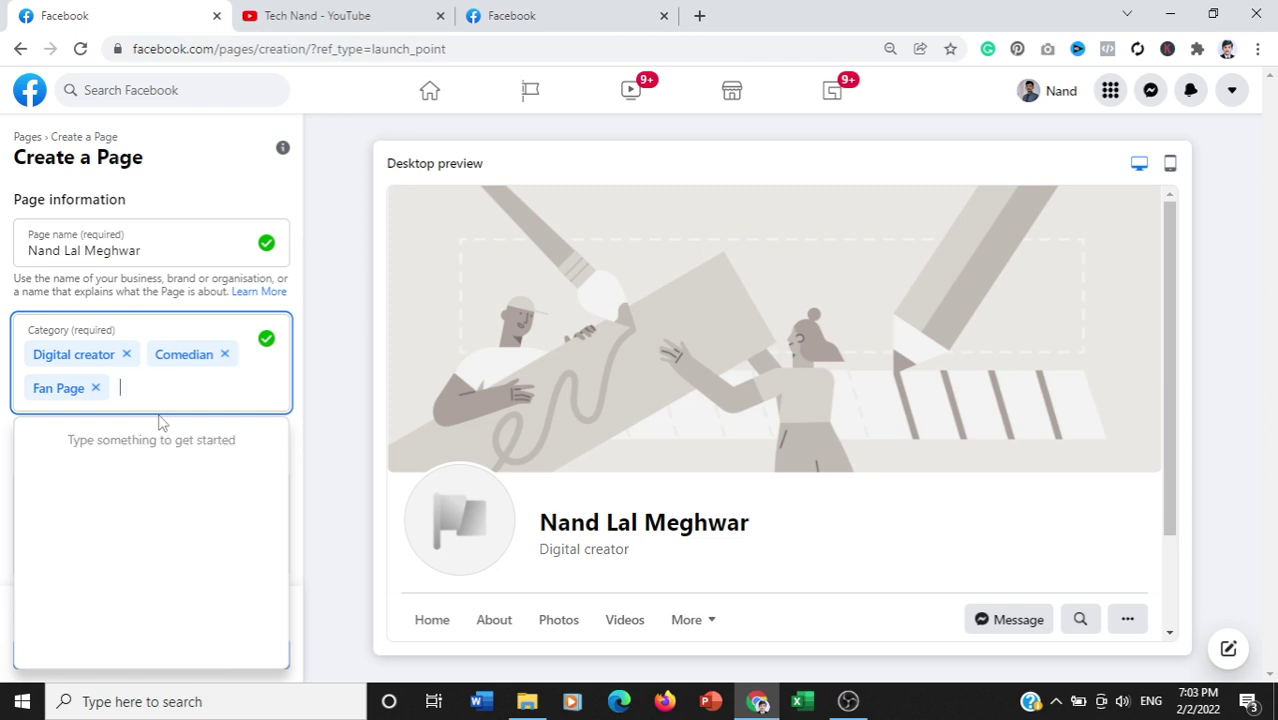
type("b")
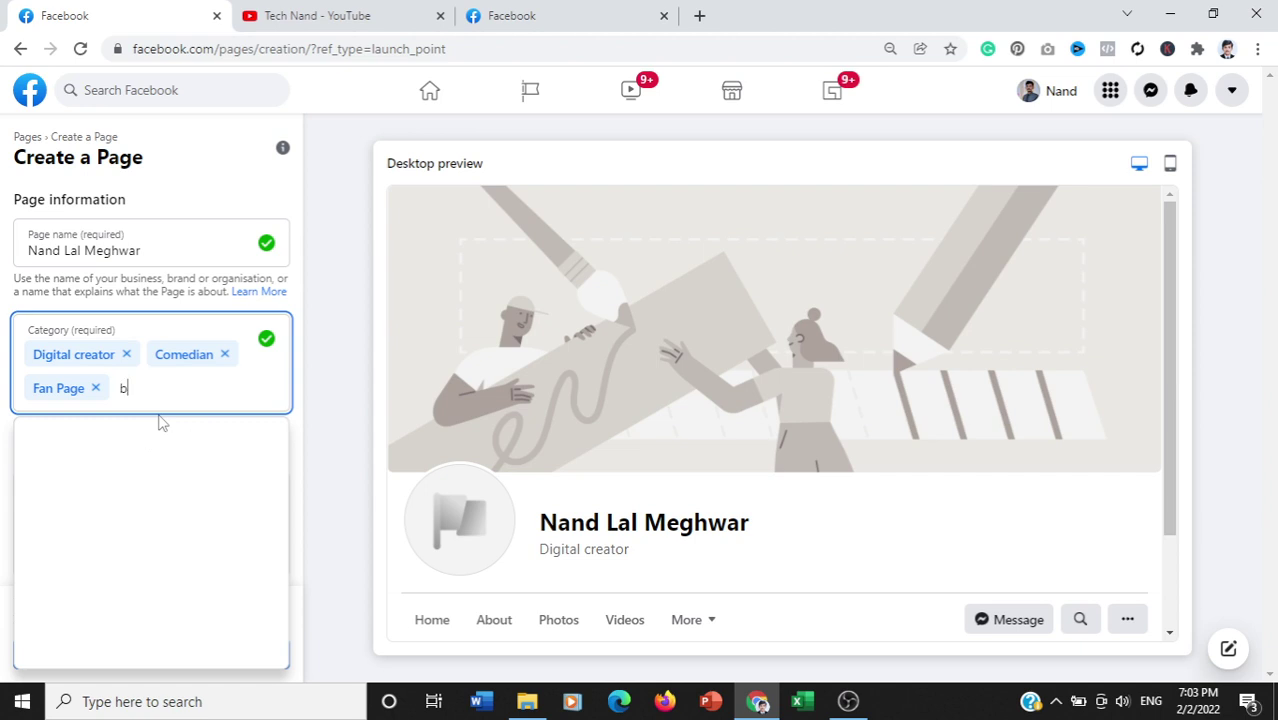
type("log")
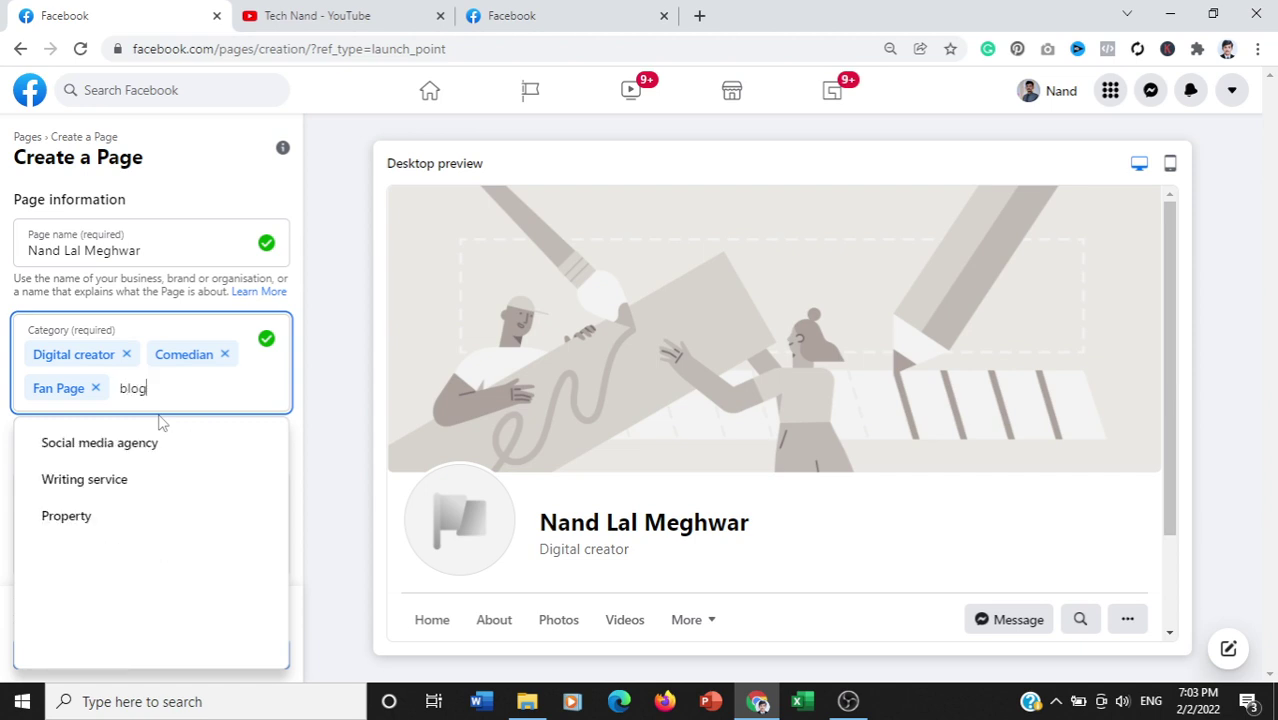
type("ger")
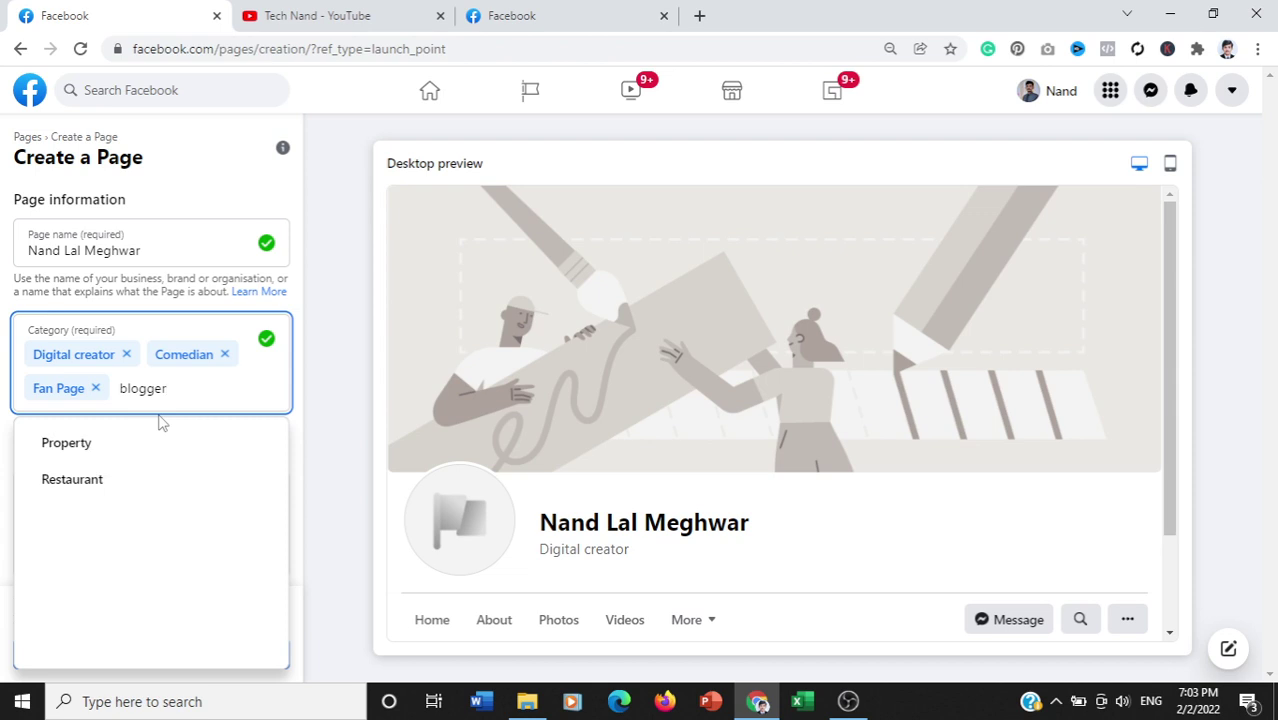
key("BackSpace")
key("BackSpace")
key("BackSpace")
key("BackSpace")
key("BackSpace")
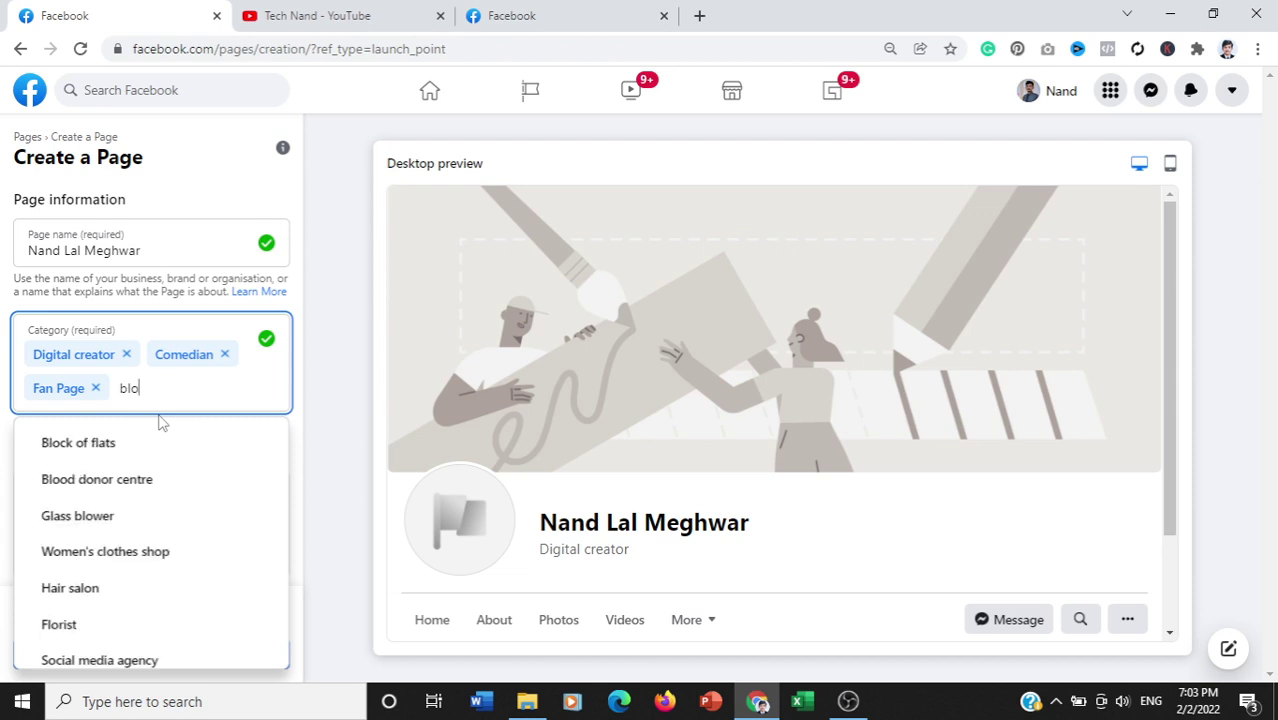
key("BackSpace")
key("BackSpace")
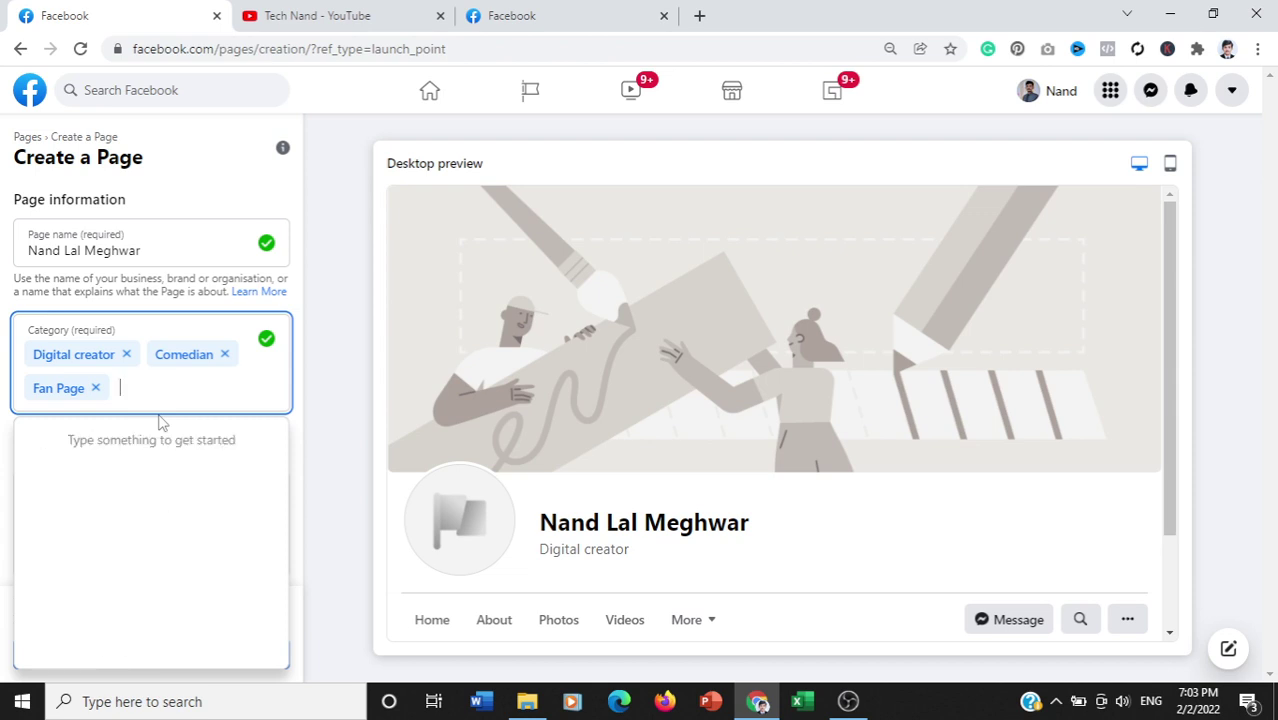
type("mus")
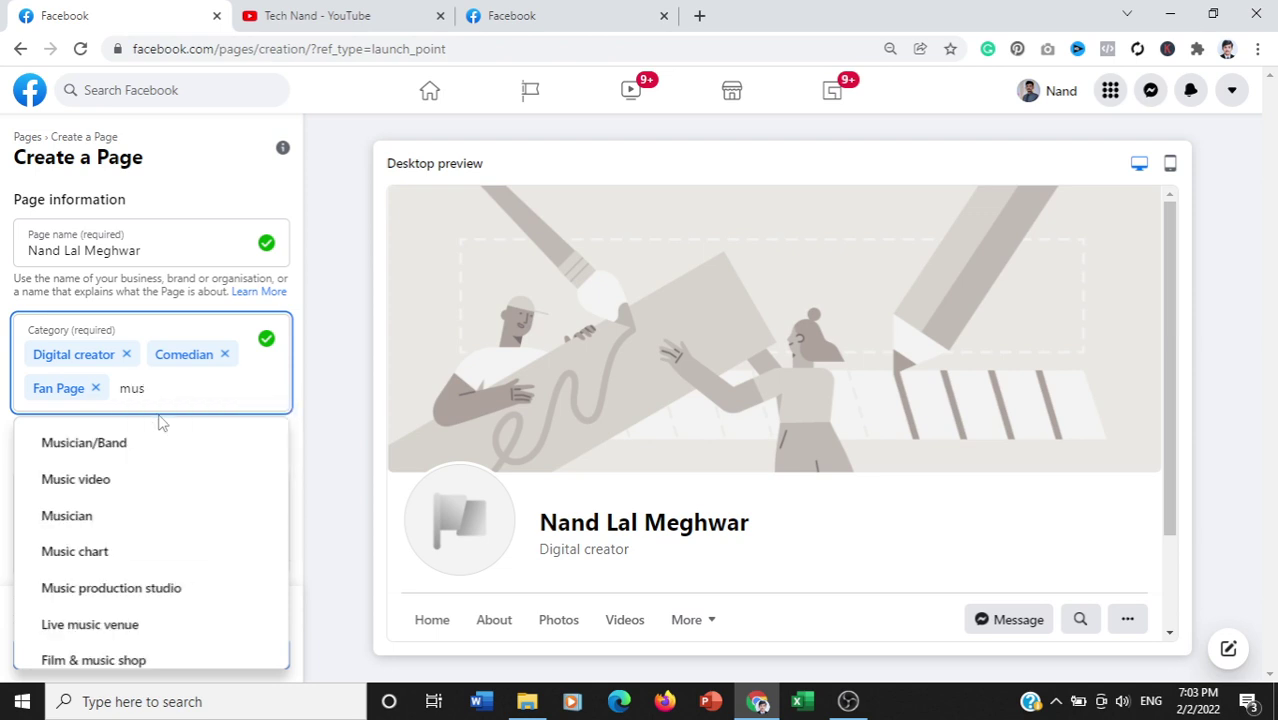
left_click(120, 441)
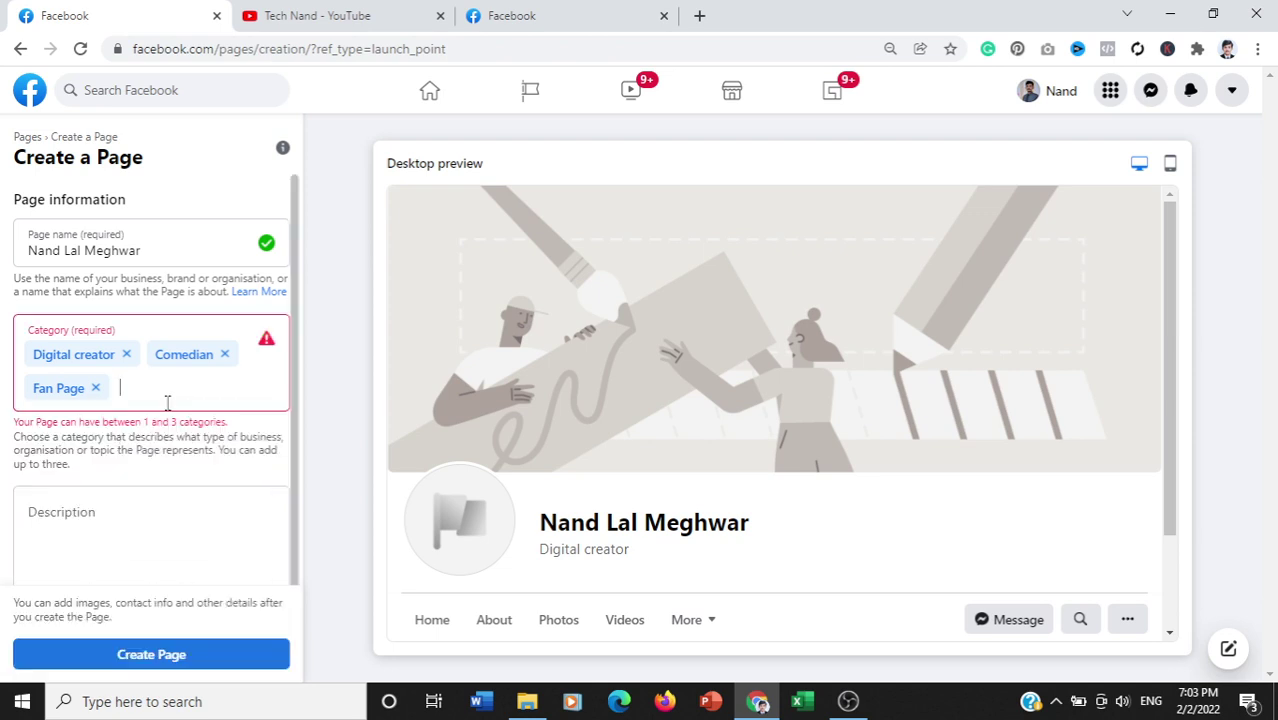
Step: Dismiss the category-limit error, keeping Digital creator, Comedian and Fan Page
left_click(167, 401)
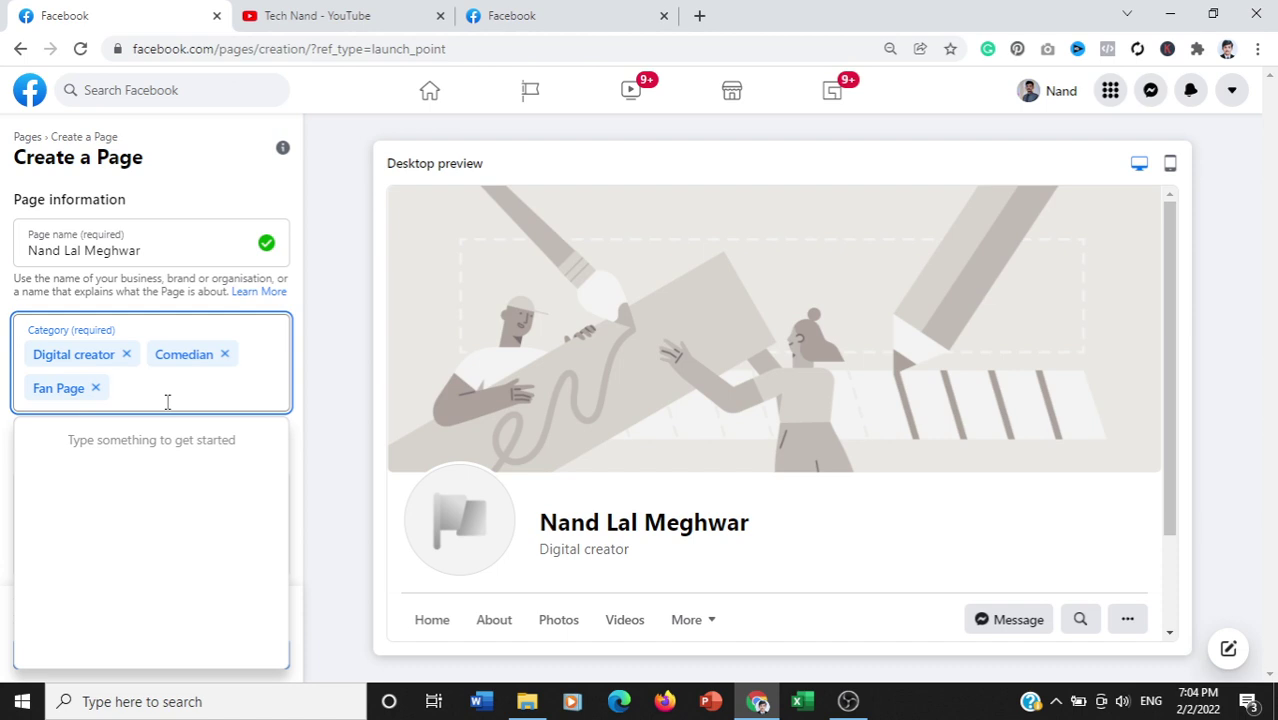
Step: Remove Digital creator and Fan Page so only Comedian remains, and submit the Page
left_click(126, 356)
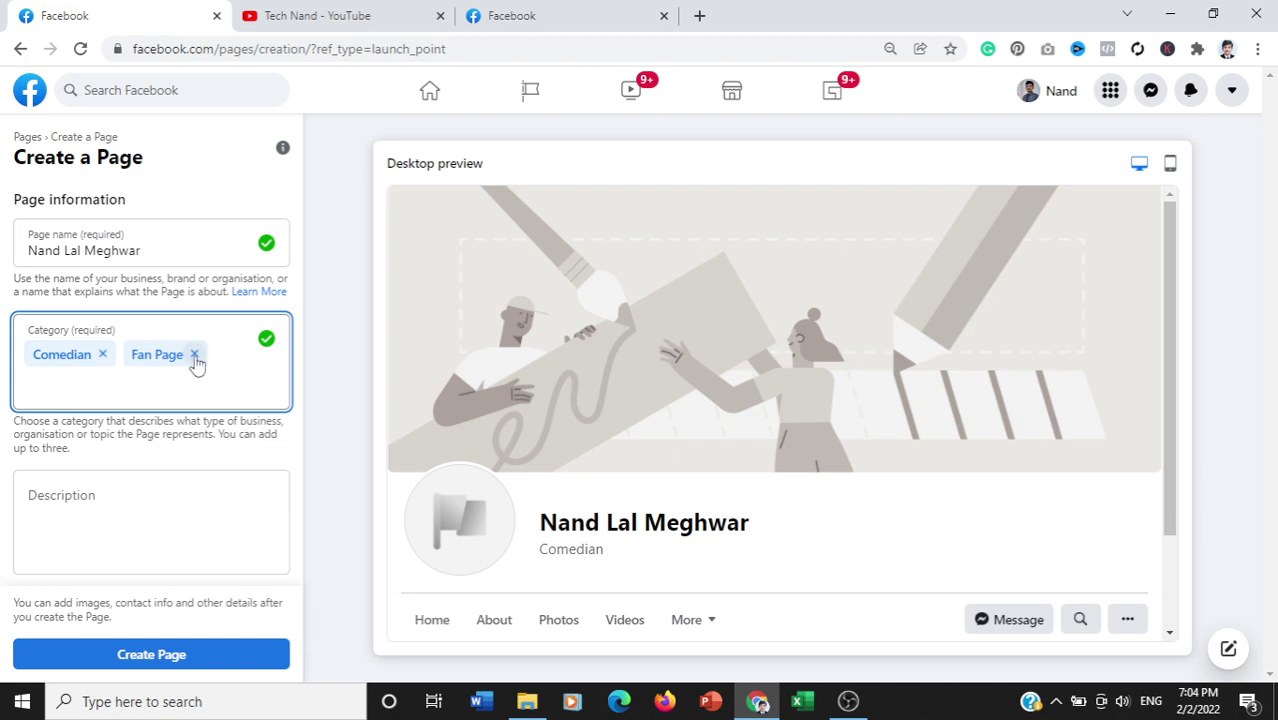
left_click(195, 355)
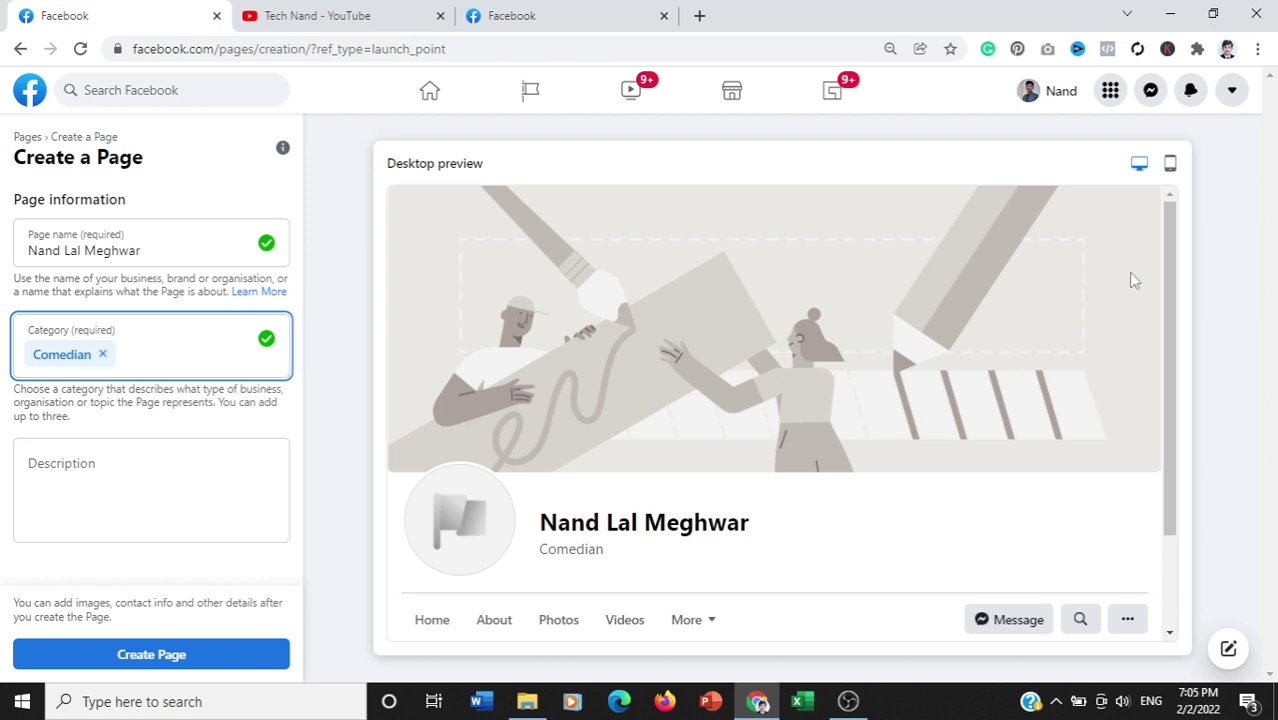
left_click_drag(1175, 288, 1001, 417)
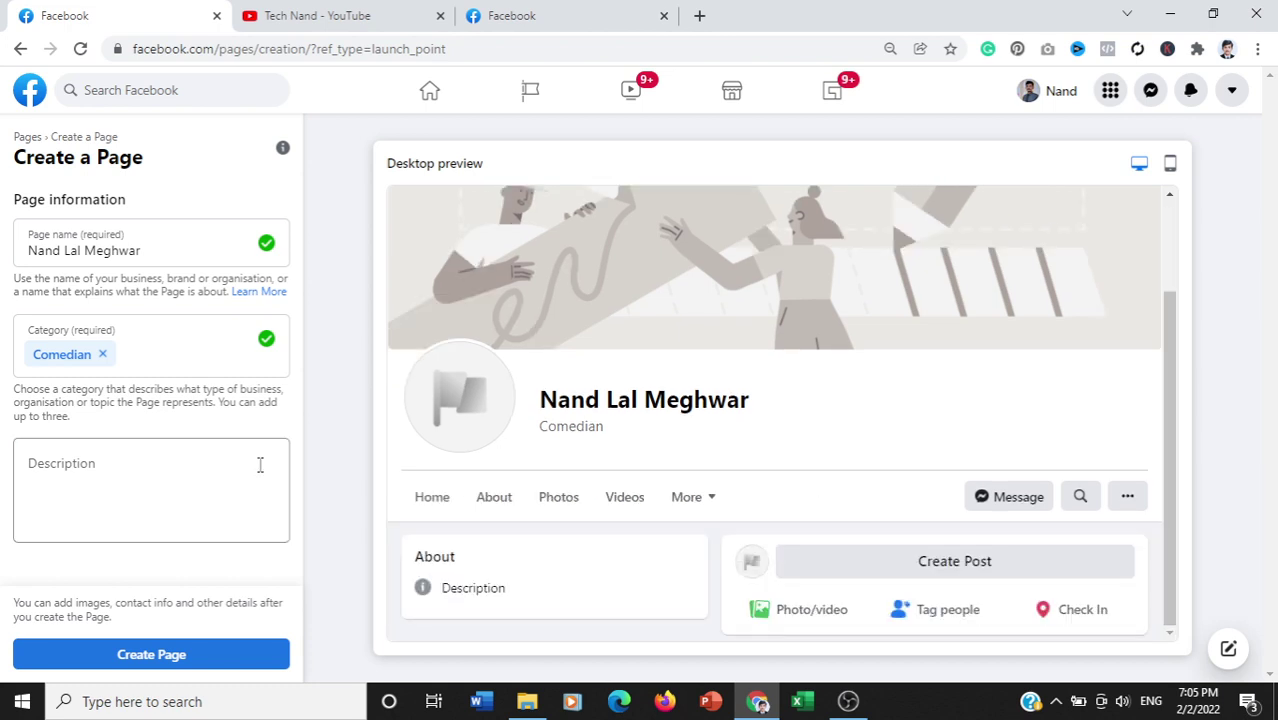
left_click(155, 653)
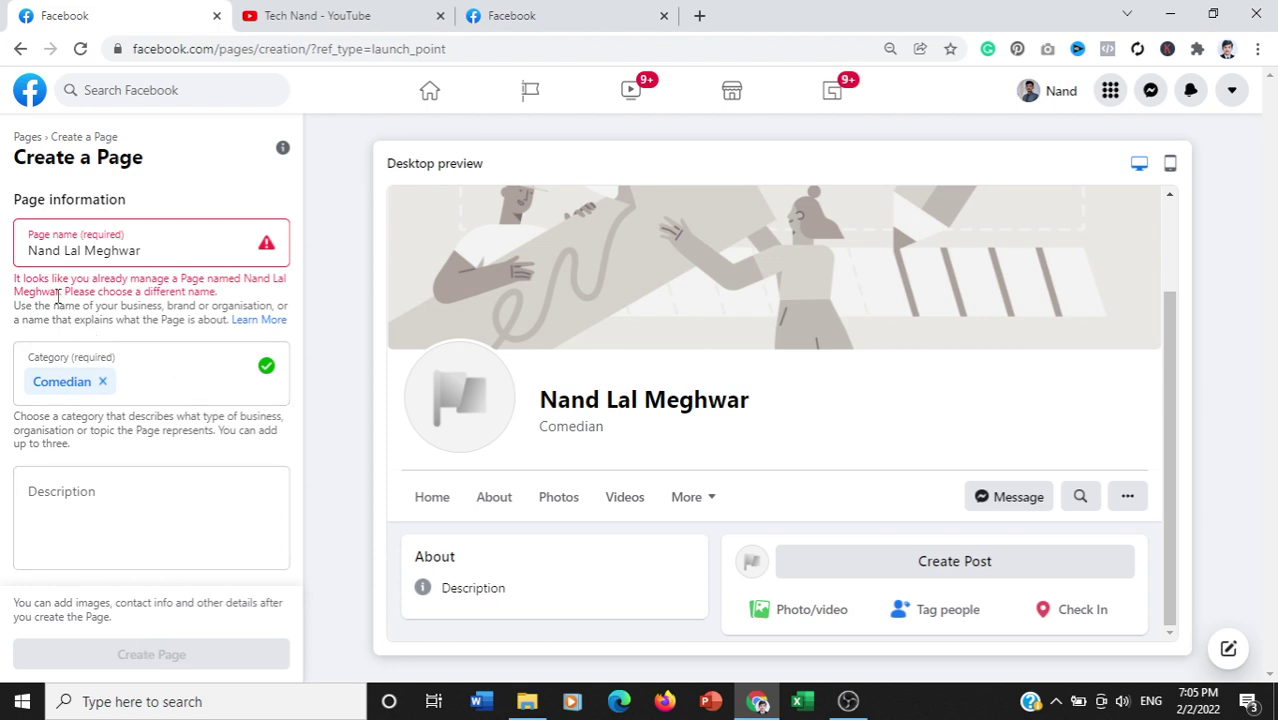
Step: Shorten the Page name by dropping the surname and the space, clearing the duplicate error
left_click(172, 256)
key("BackSpace")
key("BackSpace")
key("BackSpace")
key("BackSpace")
key("BackSpace")
key("BackSpace")
key("BackSpace")
key("BackSpace")
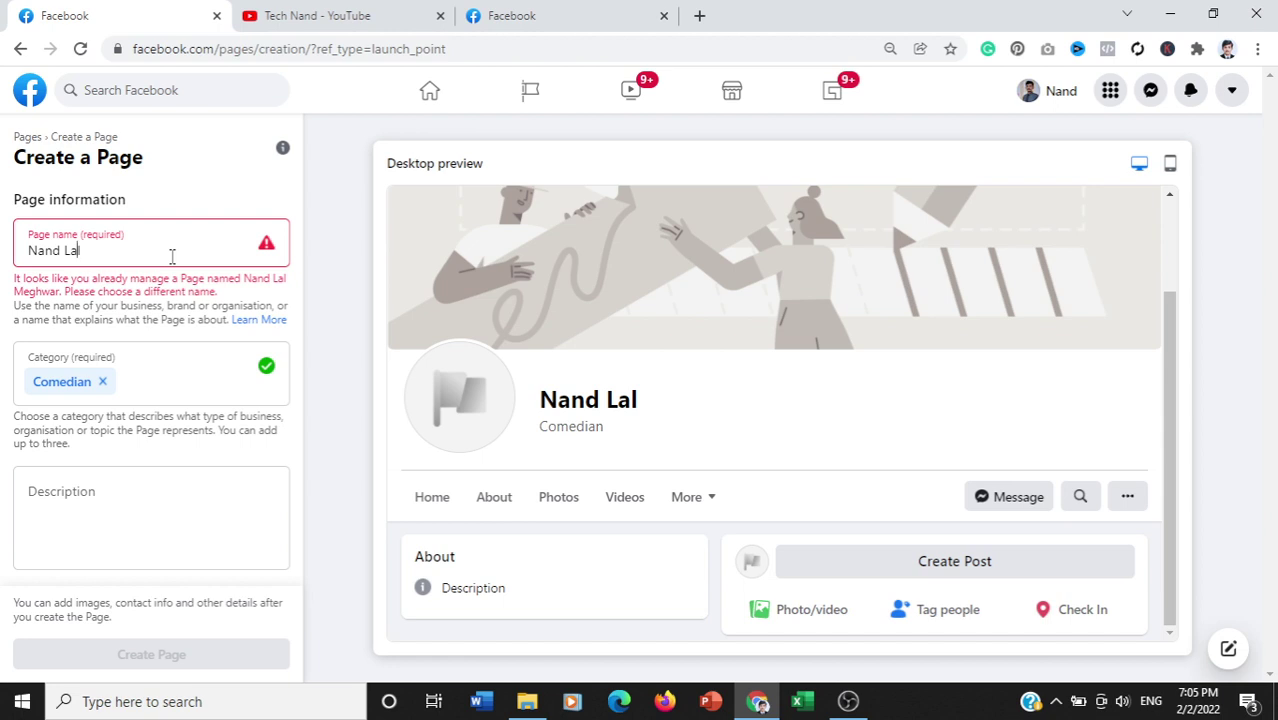
key("Left")
key("Left")
key("Left")
key("BackSpace")
left_click(157, 483)
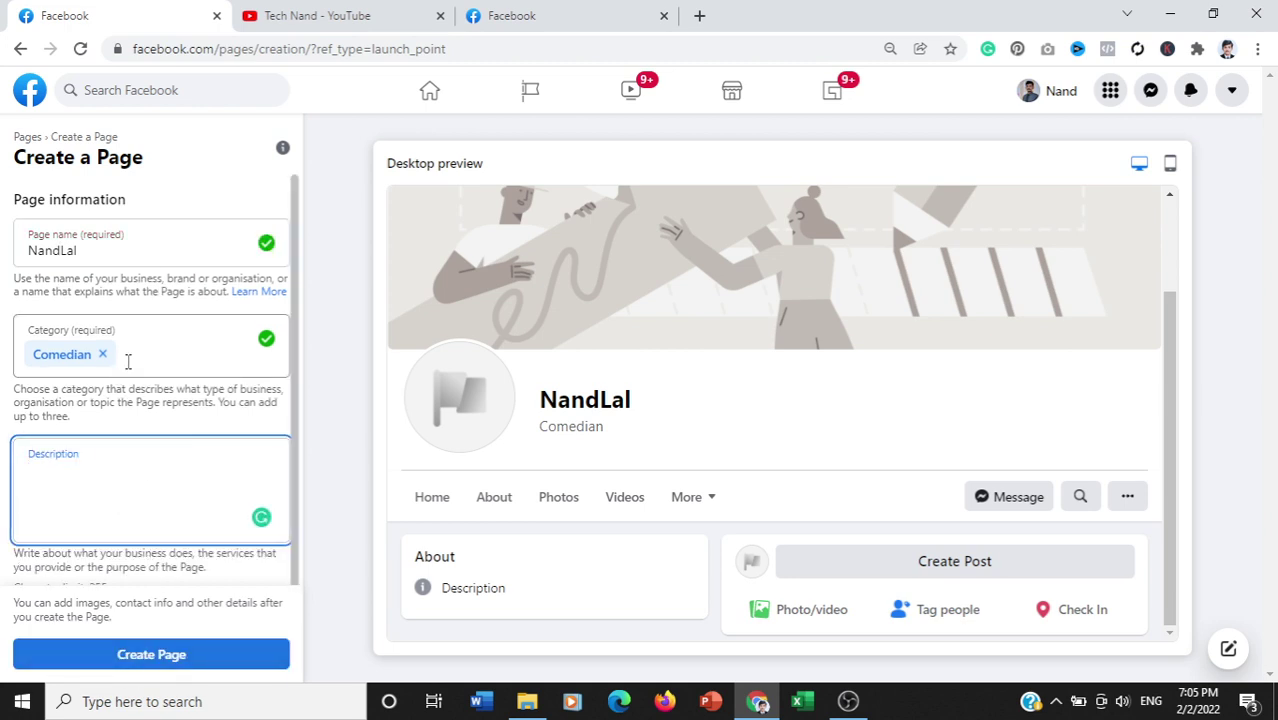
Step: Create the renamed Comedian Page and save its setup without profile or cover photos
left_click(140, 666)
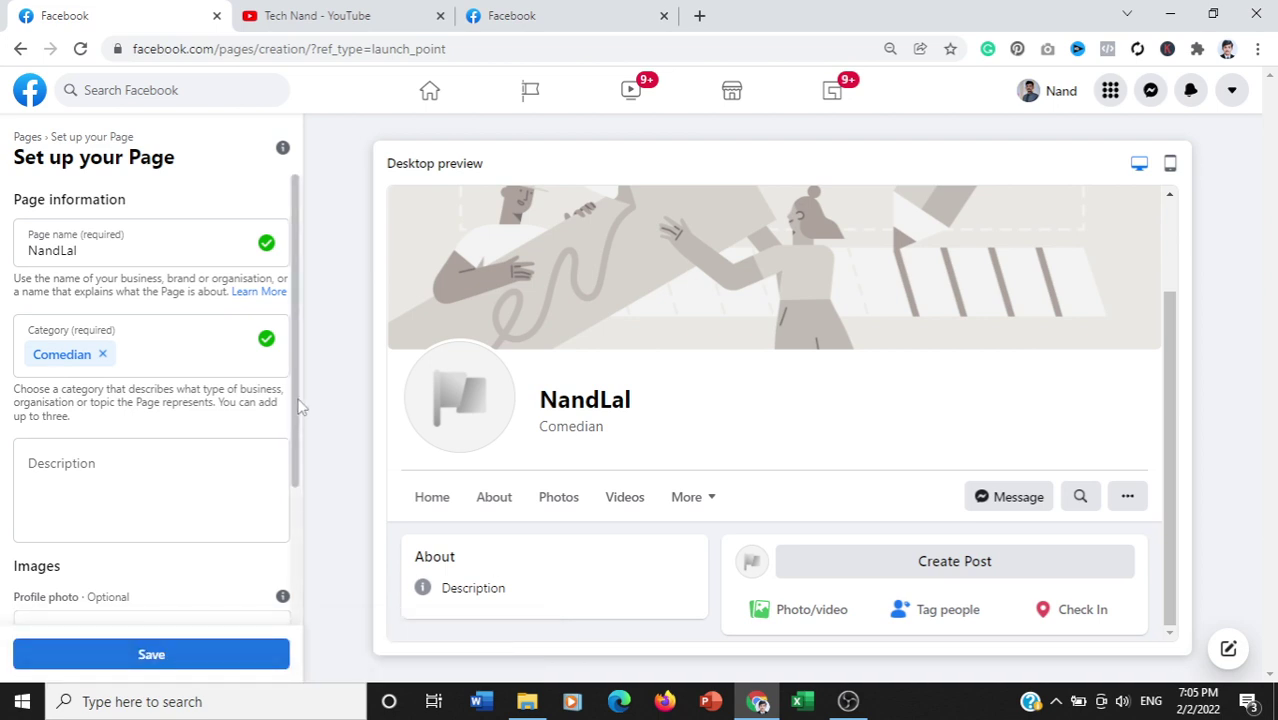
left_click_drag(297, 398, 294, 555)
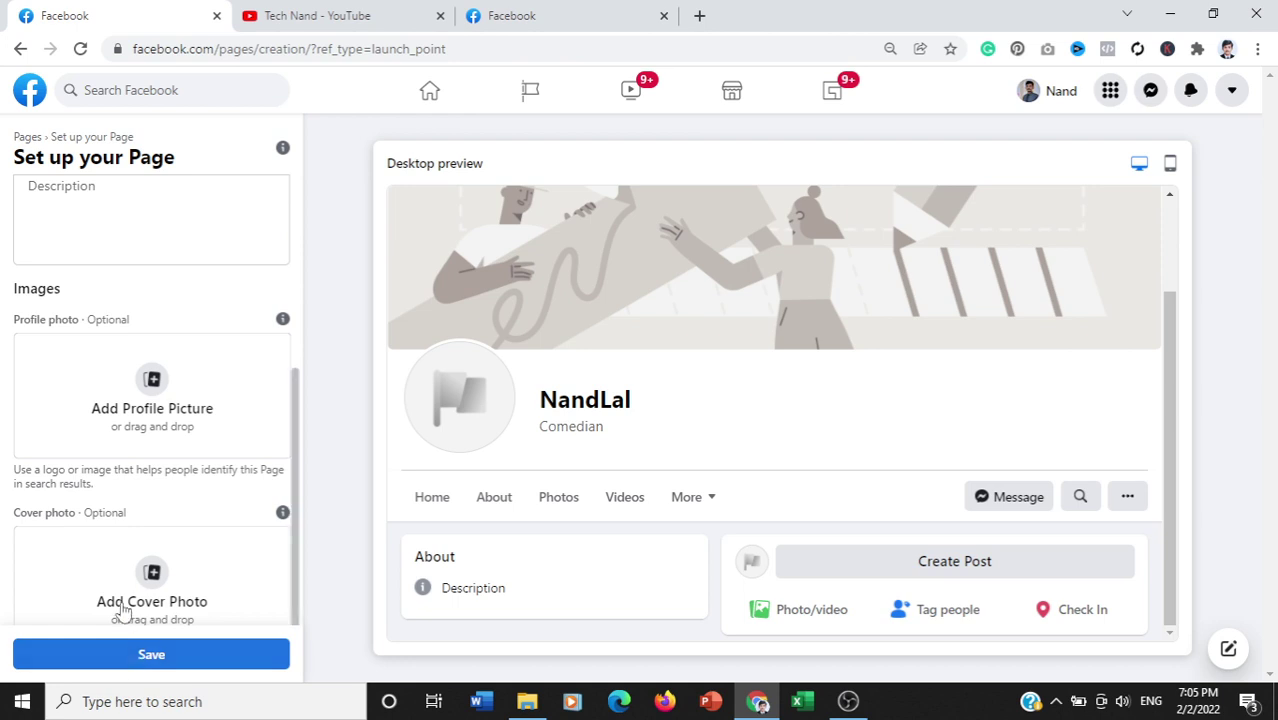
scroll(293, 482, "down", 1)
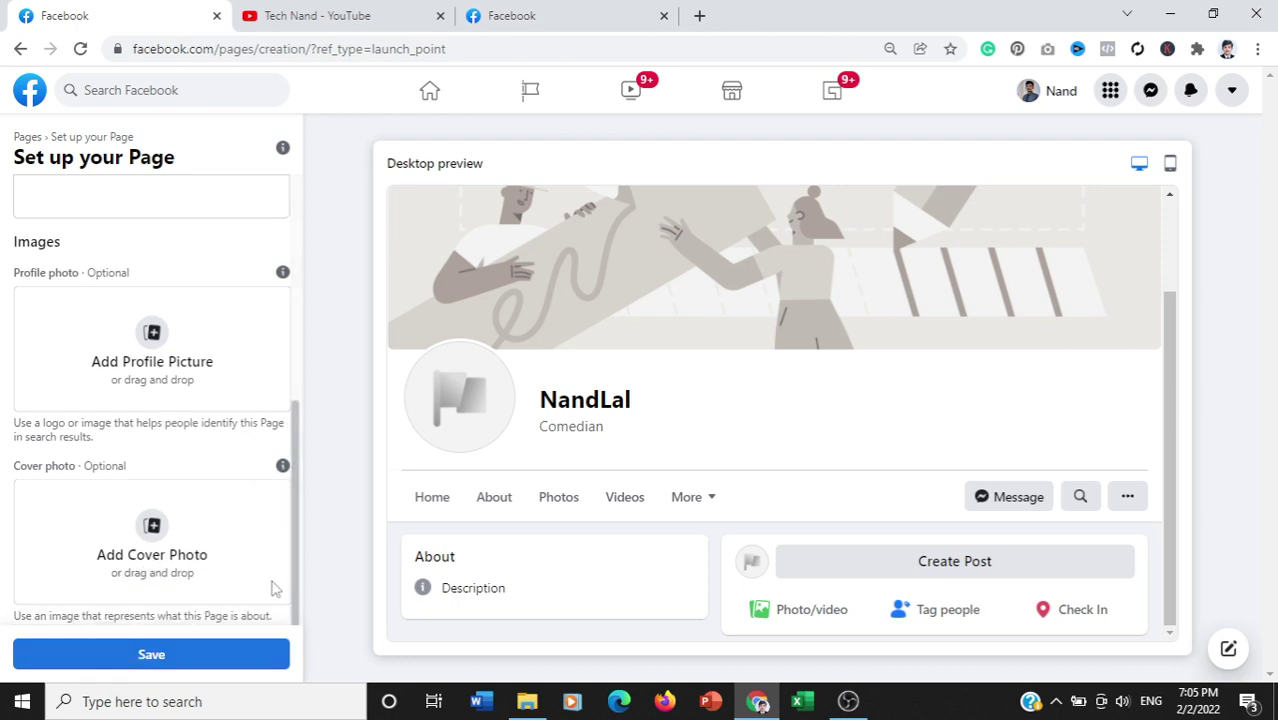
left_click(165, 660)
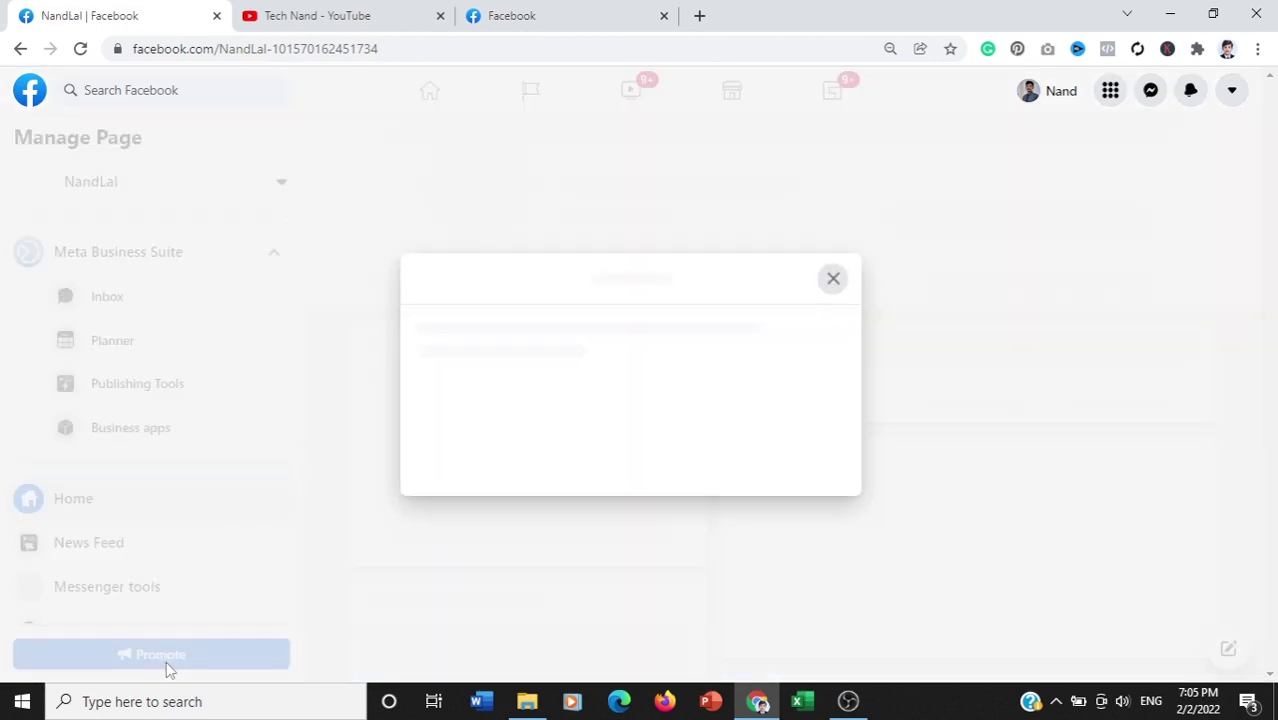
left_click(831, 285)
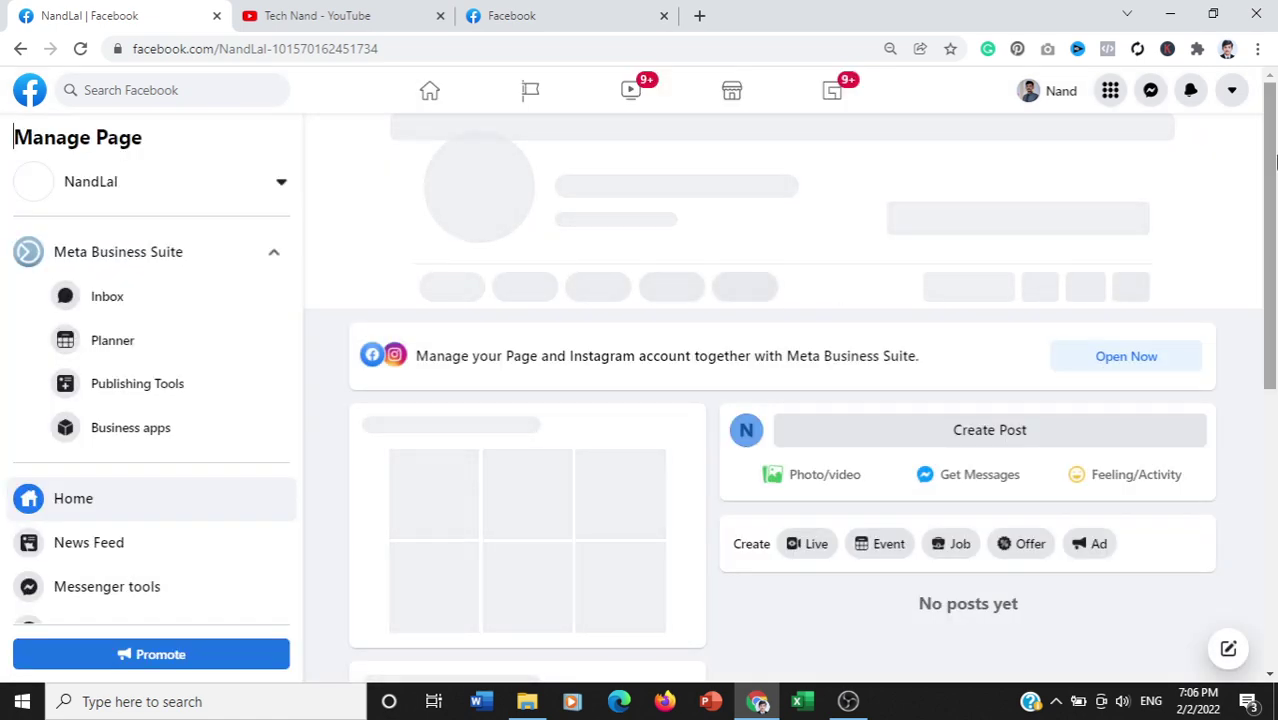
left_click_drag(1275, 206, 1275, 122)
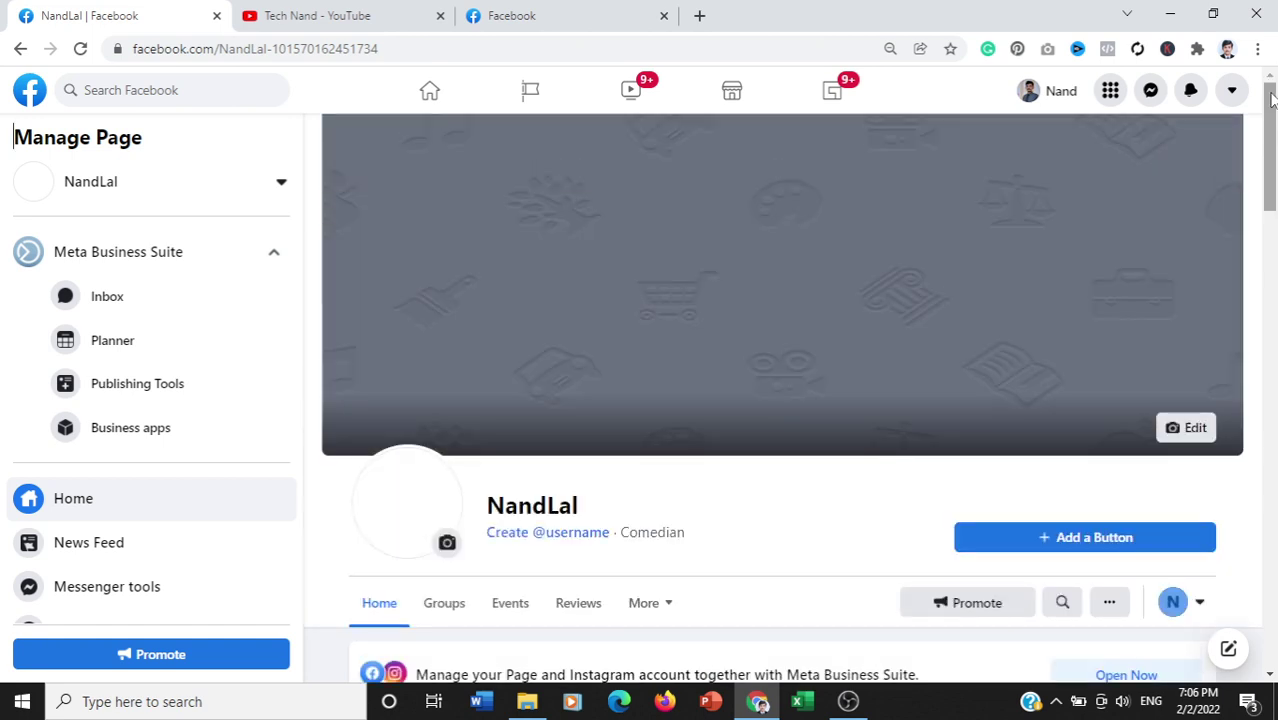
left_click_drag(1276, 122, 1276, 183)
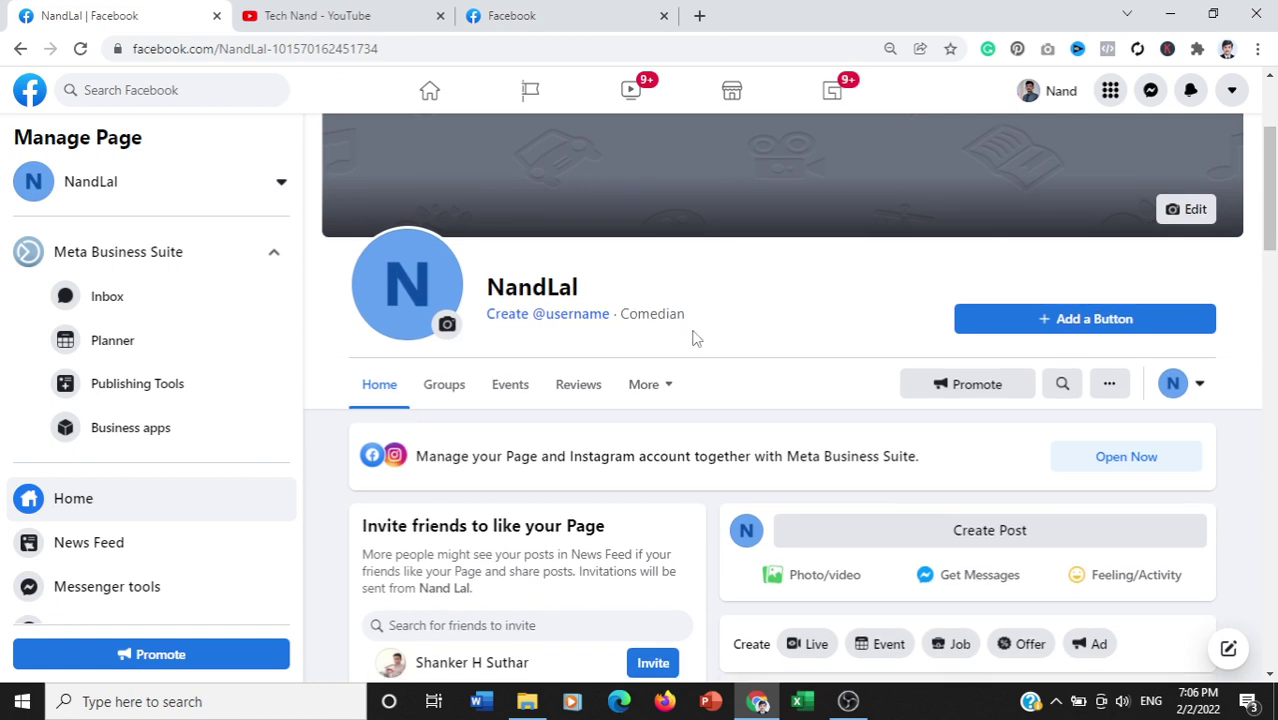
left_click_drag(686, 316, 629, 318)
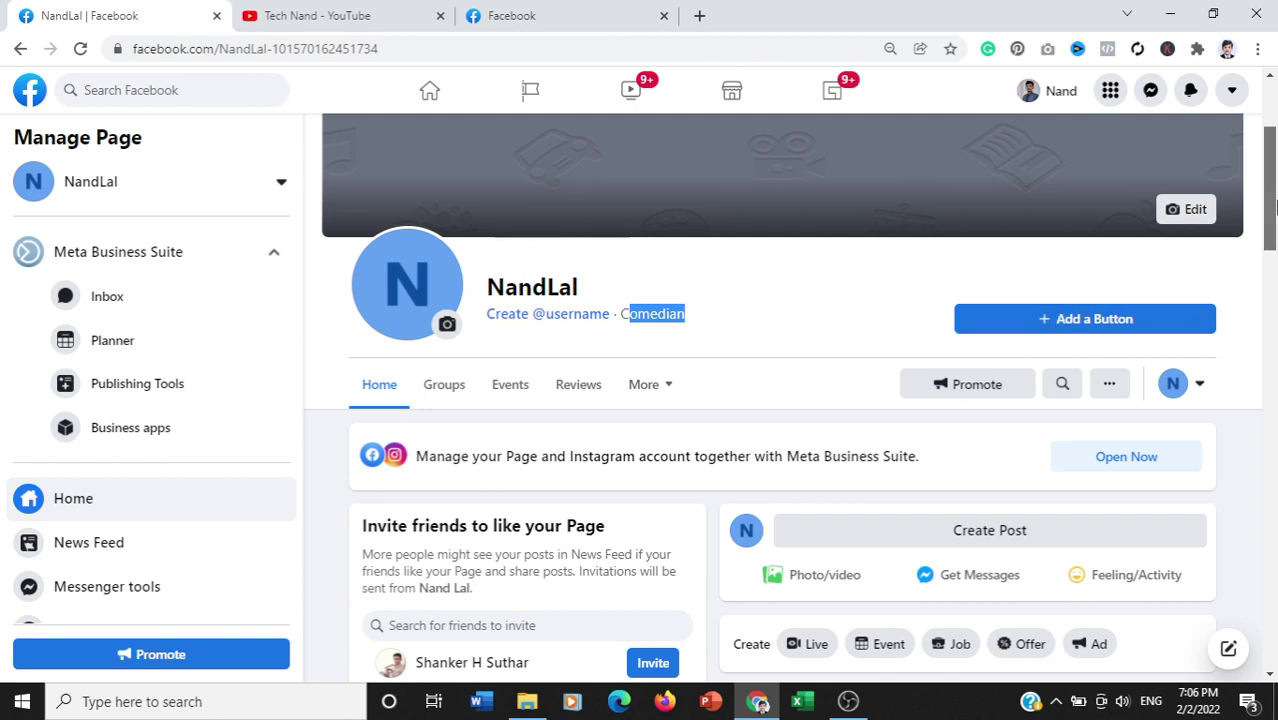
left_click_drag(1272, 208, 1274, 262)
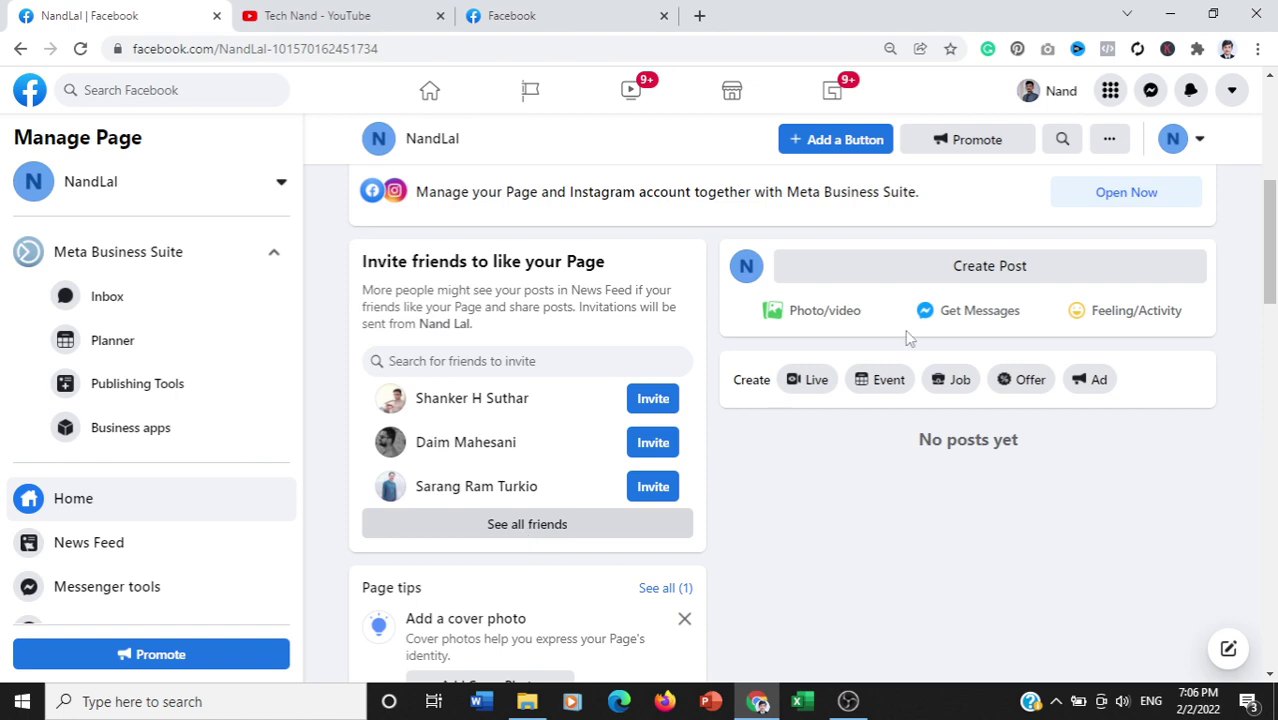
left_click_drag(1271, 255, 1273, 148)
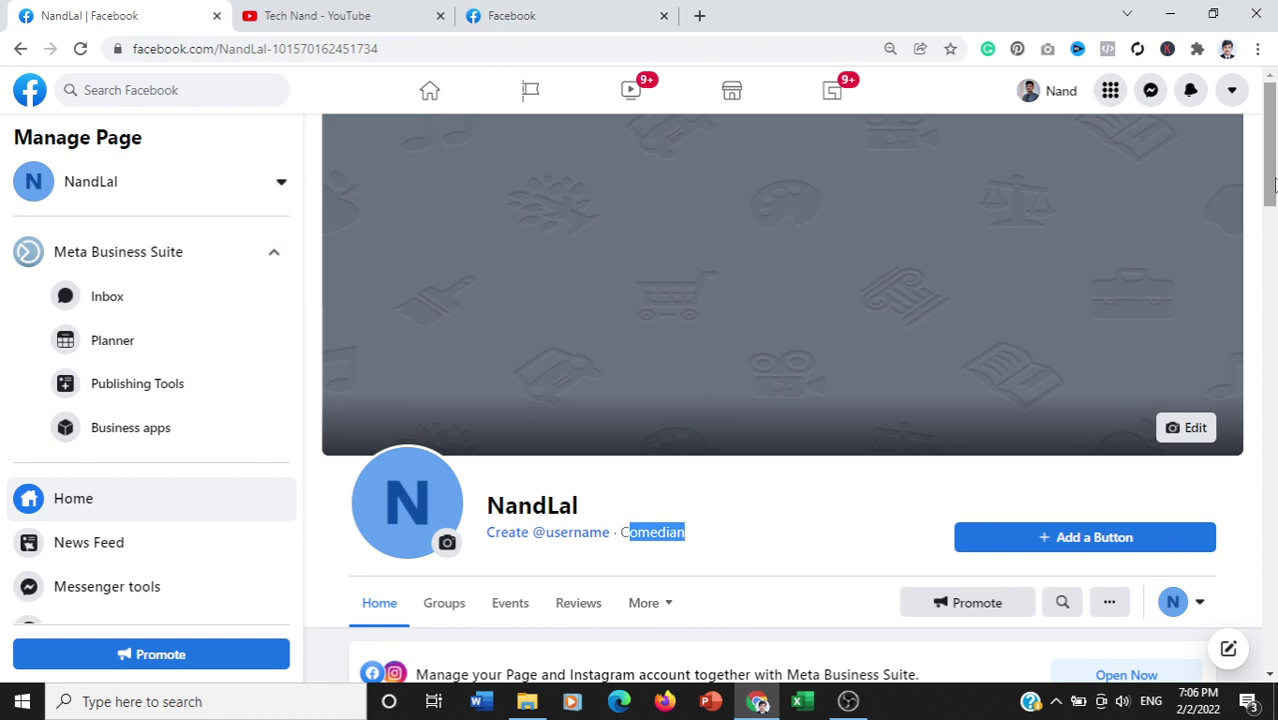
left_click_drag(1274, 182, 1272, 318)
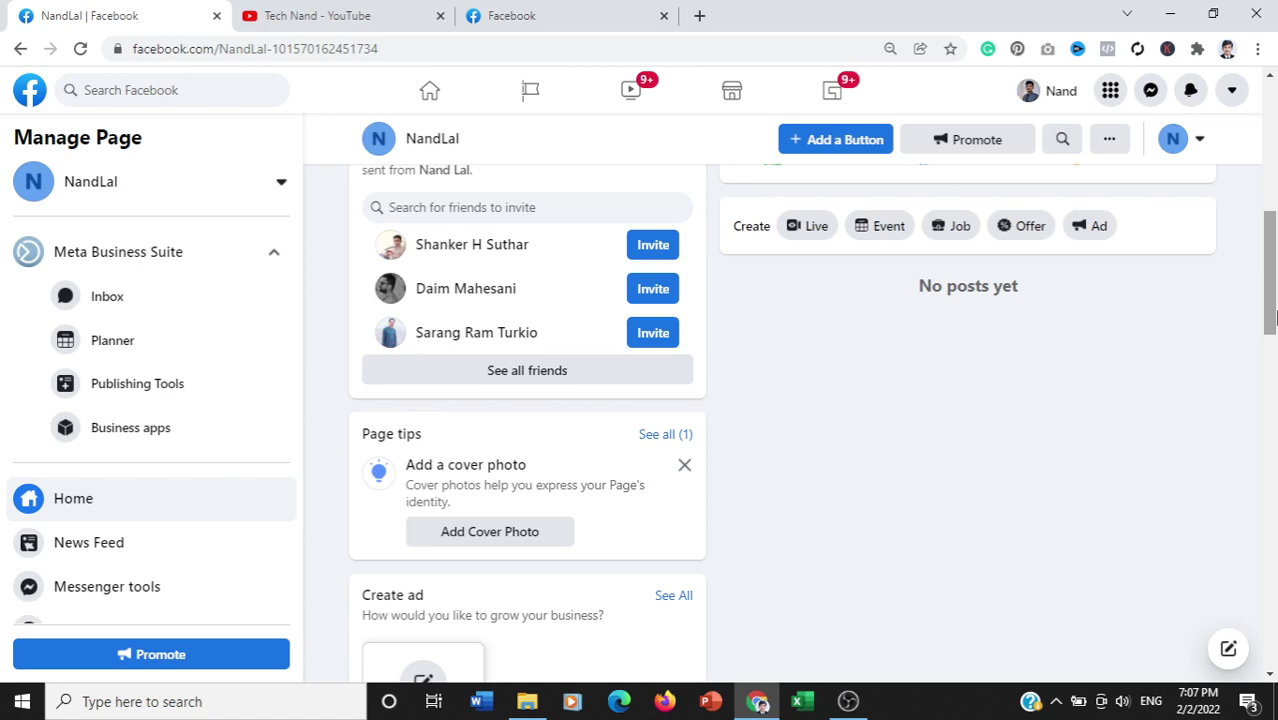
left_click_drag(1274, 318, 1274, 148)
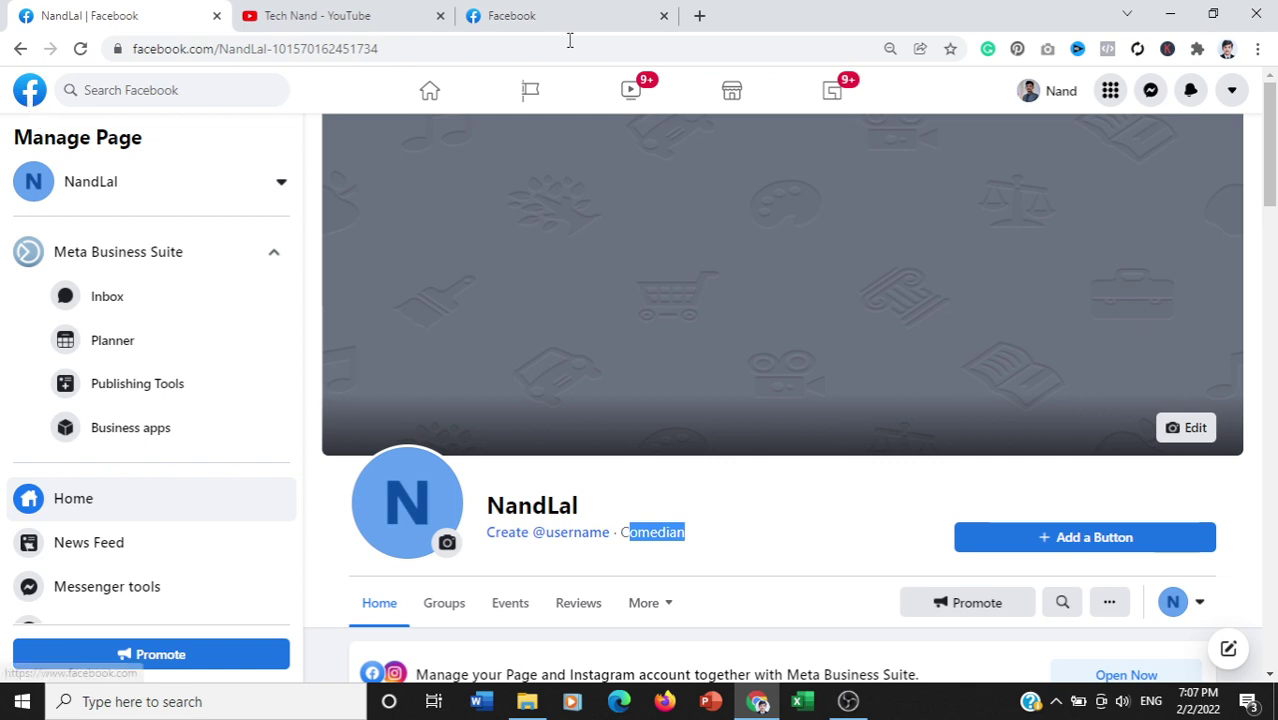
Step: Browse the existing Thar Diary page from Your shortcuts, then go back to the home feed
left_click(27, 104)
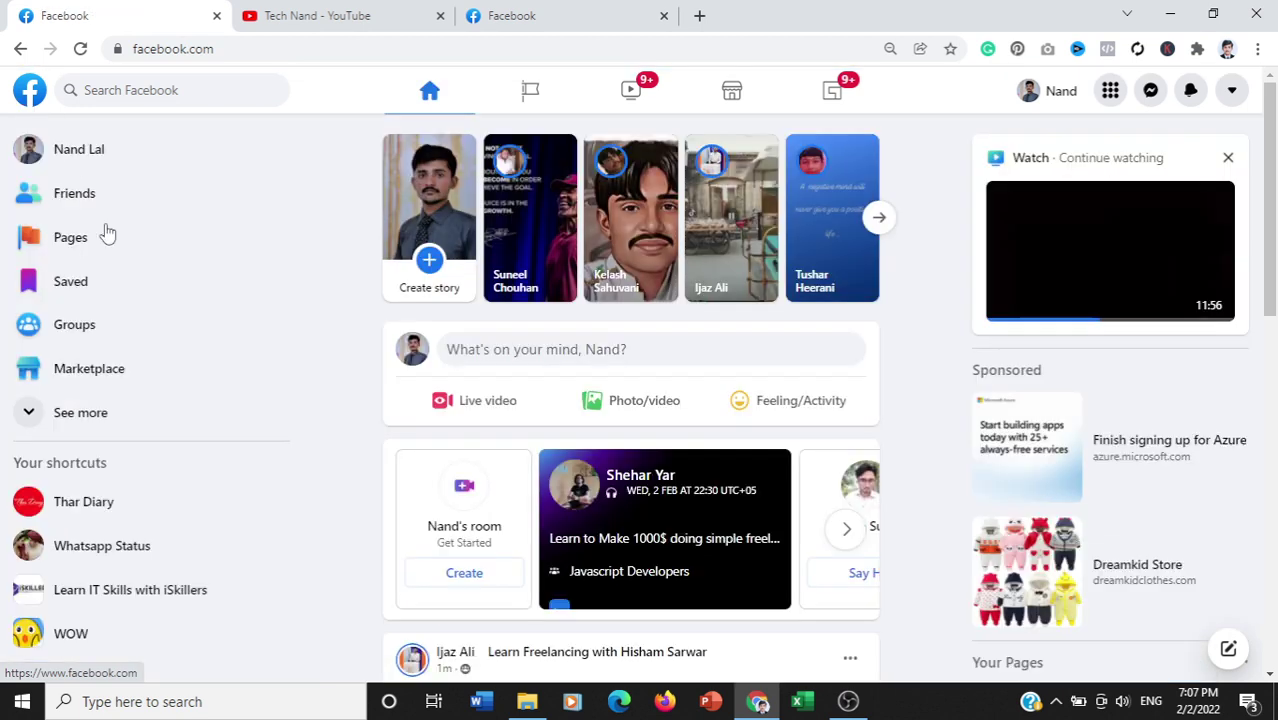
left_click(84, 502)
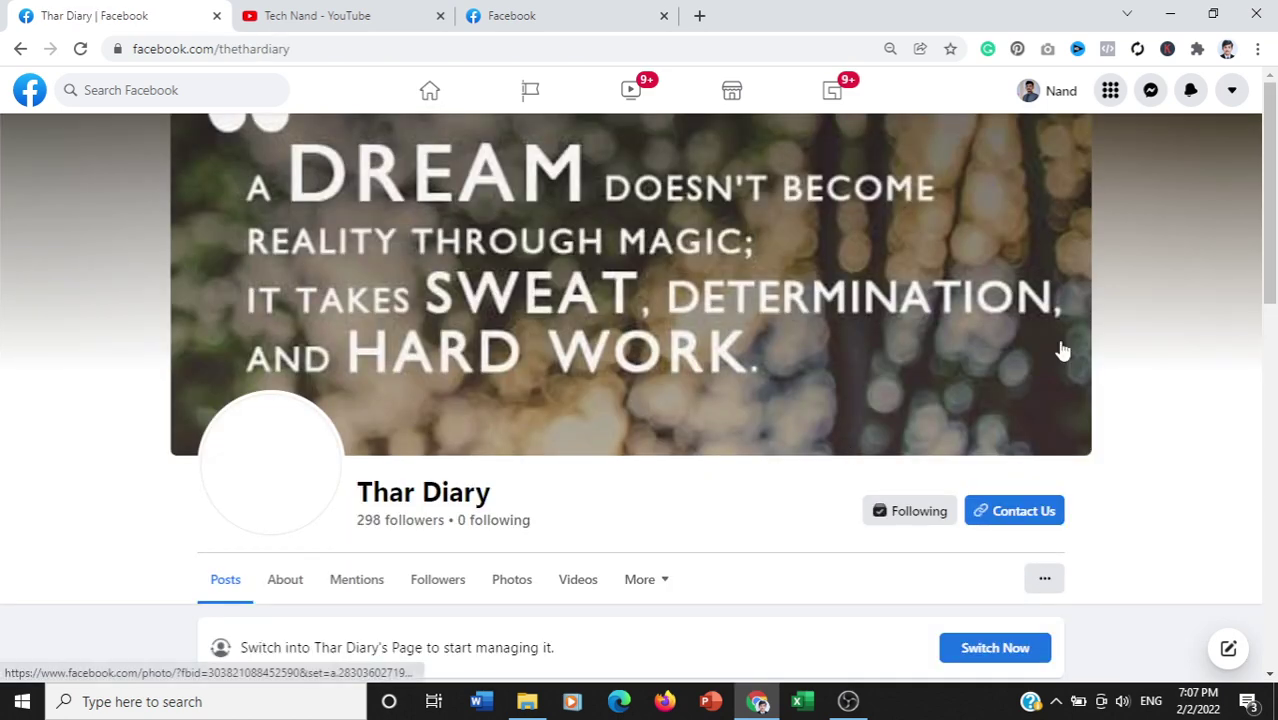
left_click_drag(1272, 142, 1275, 272)
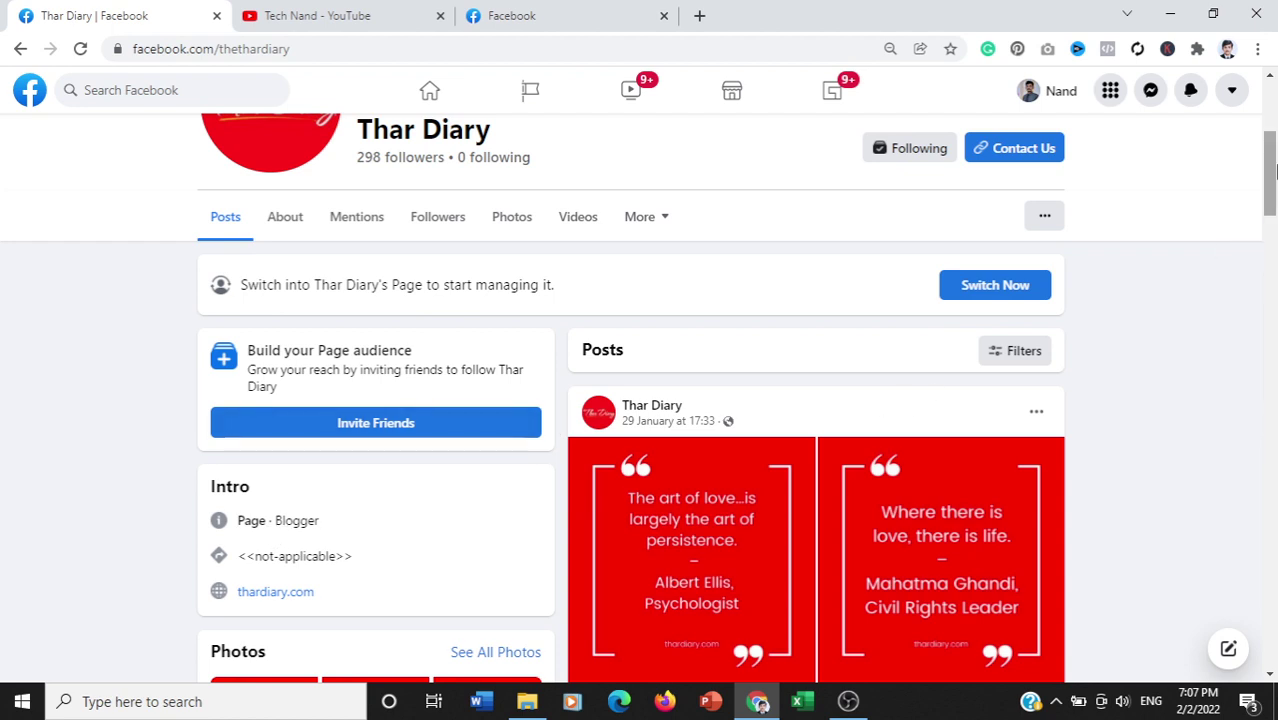
left_click_drag(1275, 172, 1275, 110)
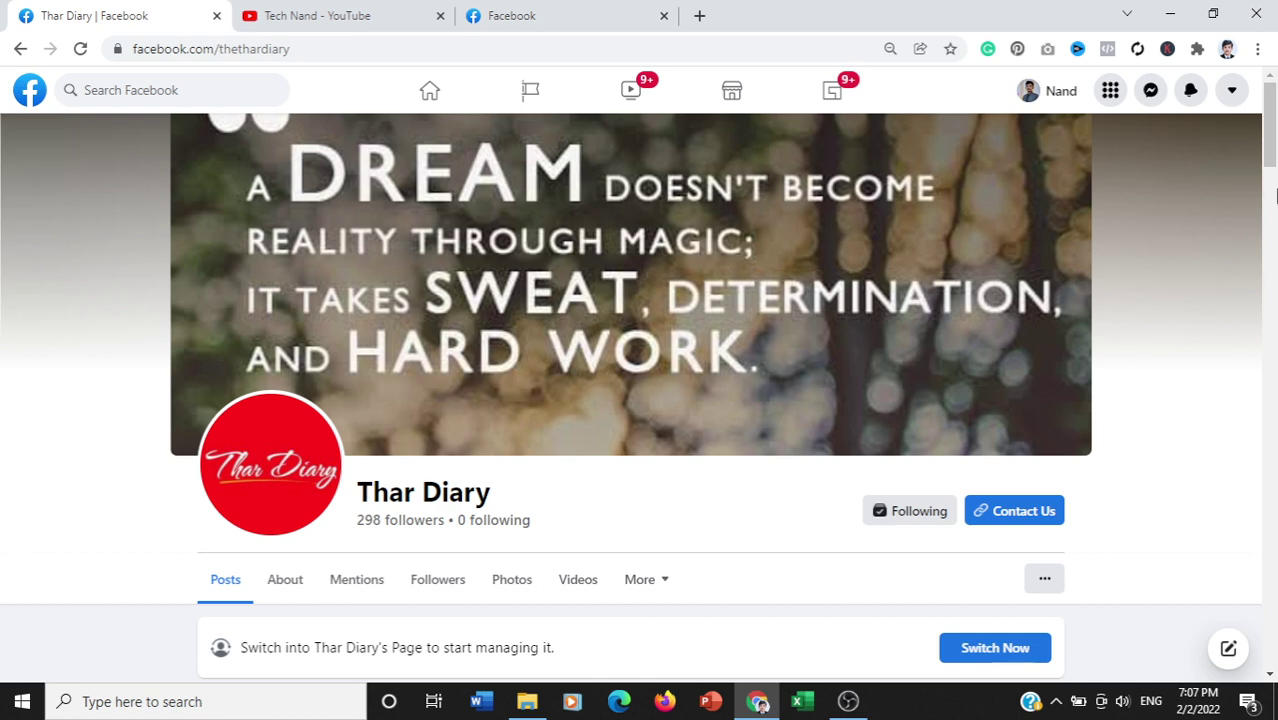
scroll(1276, 195, "down", 6)
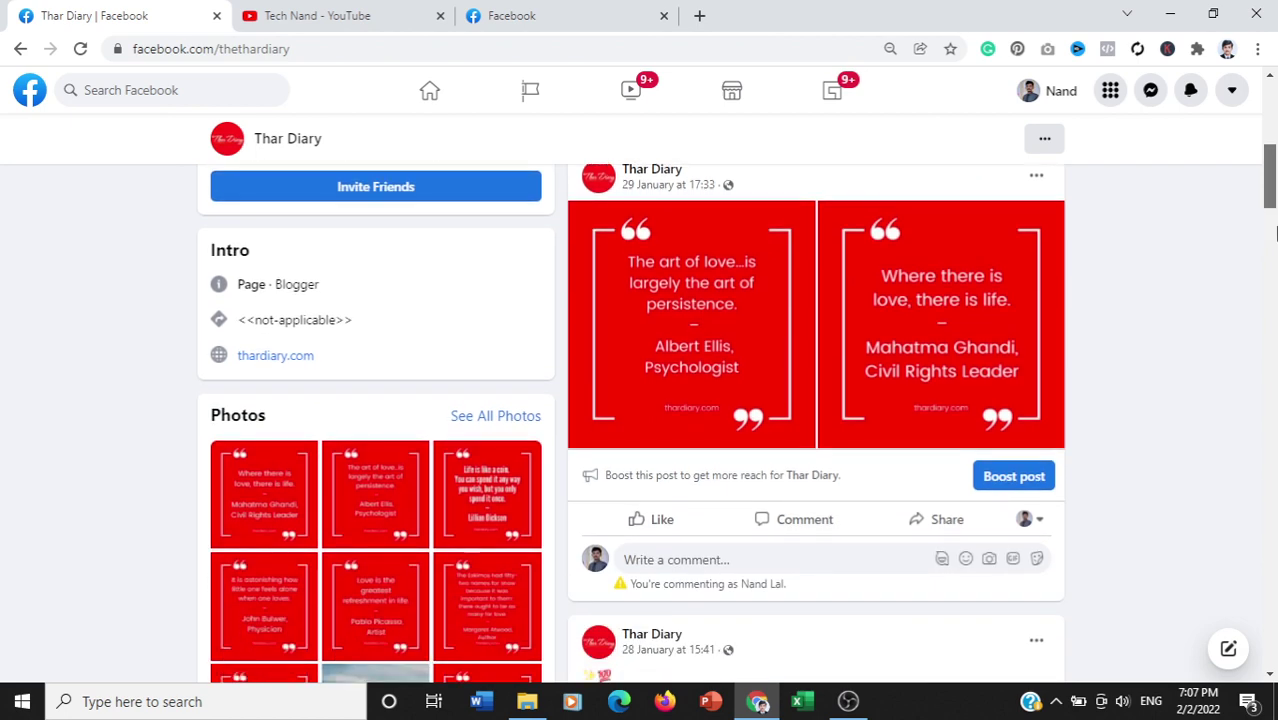
left_click_drag(1276, 233, 1276, 242)
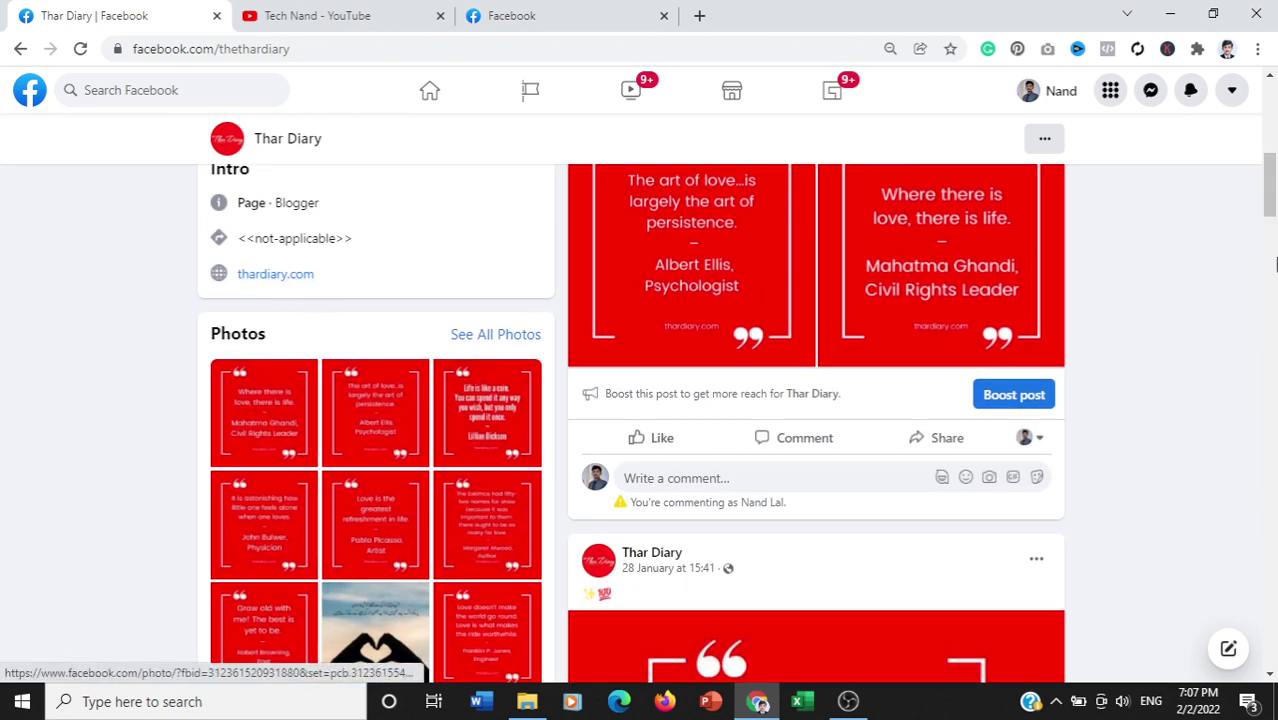
left_click_drag(1272, 207, 1275, 122)
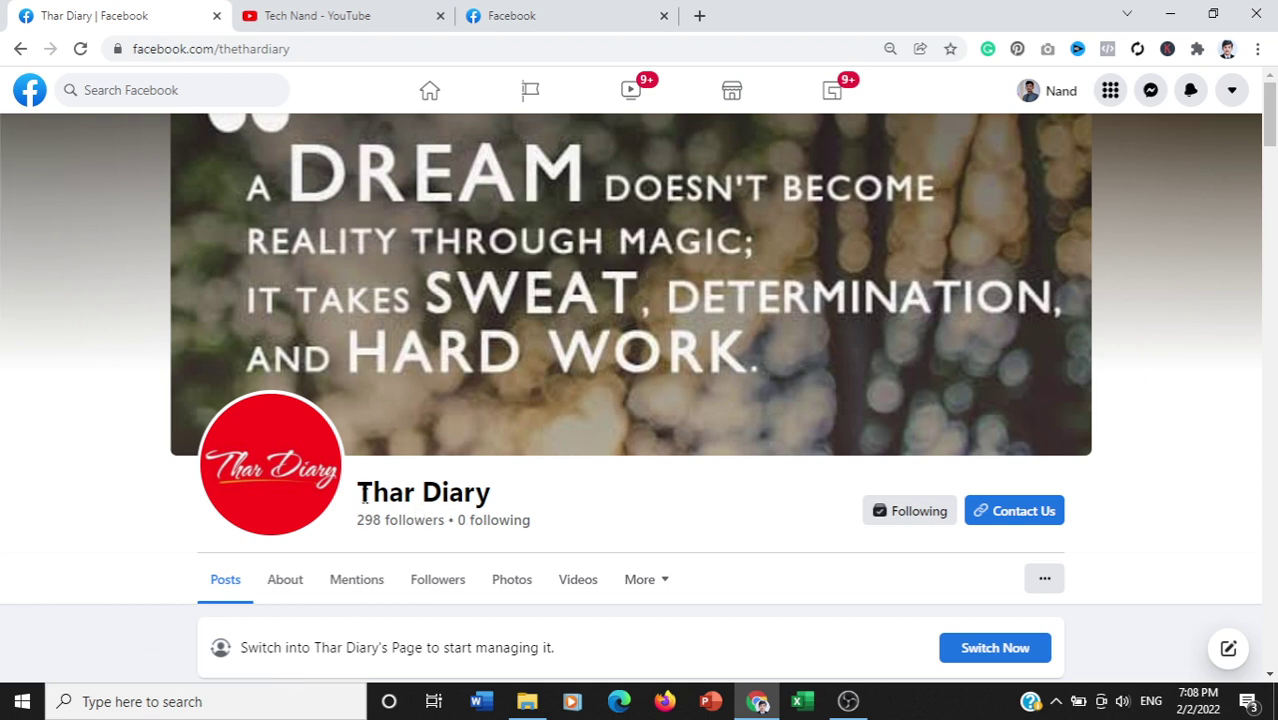
left_click(20, 49)
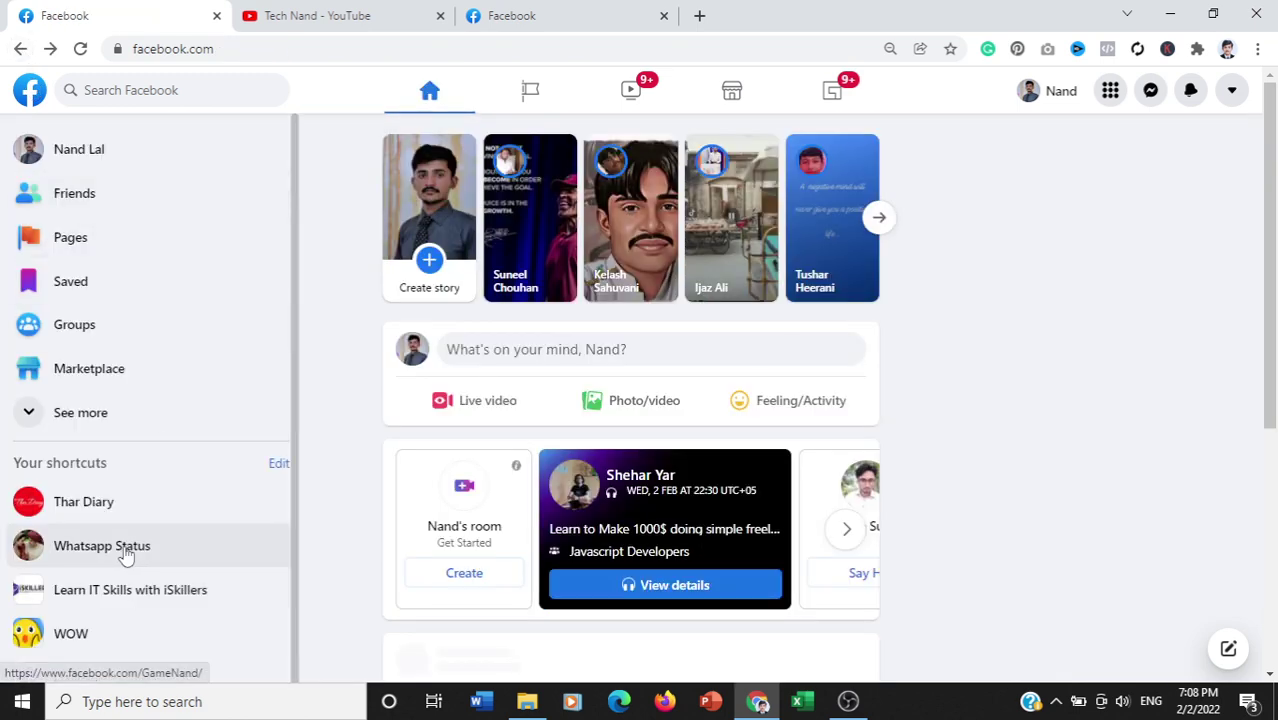
left_click(126, 556)
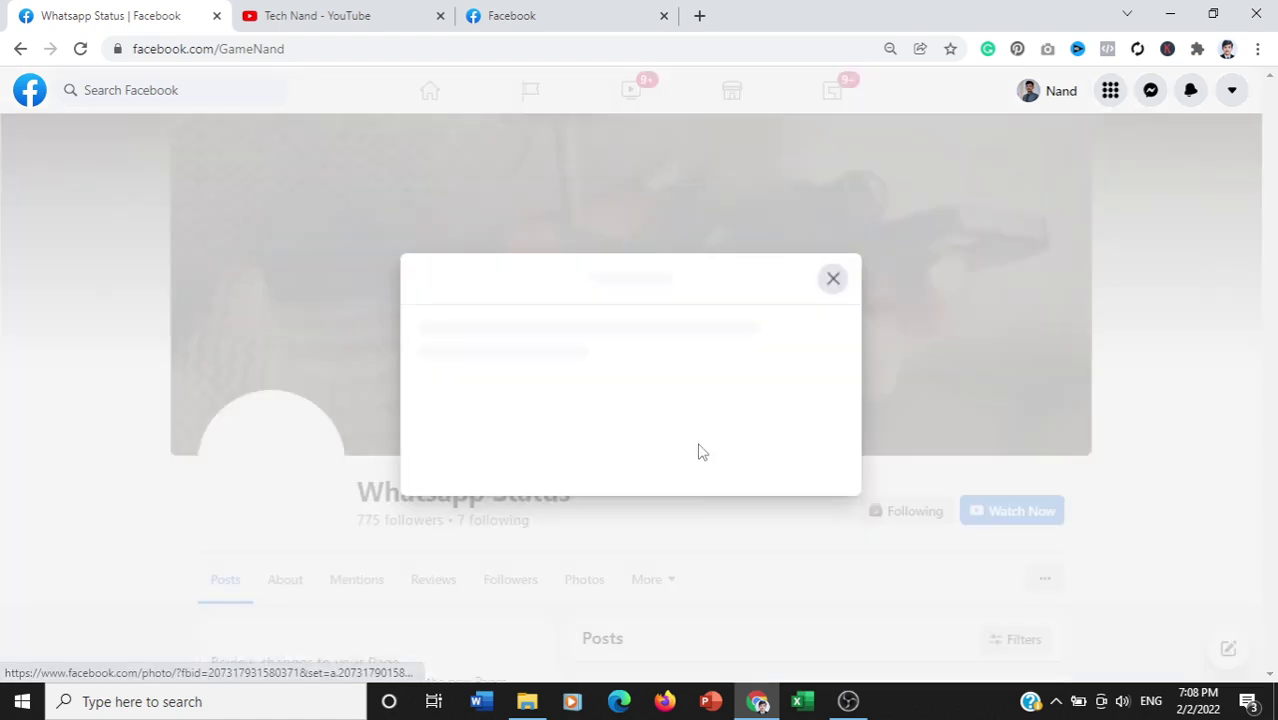
left_click(834, 278)
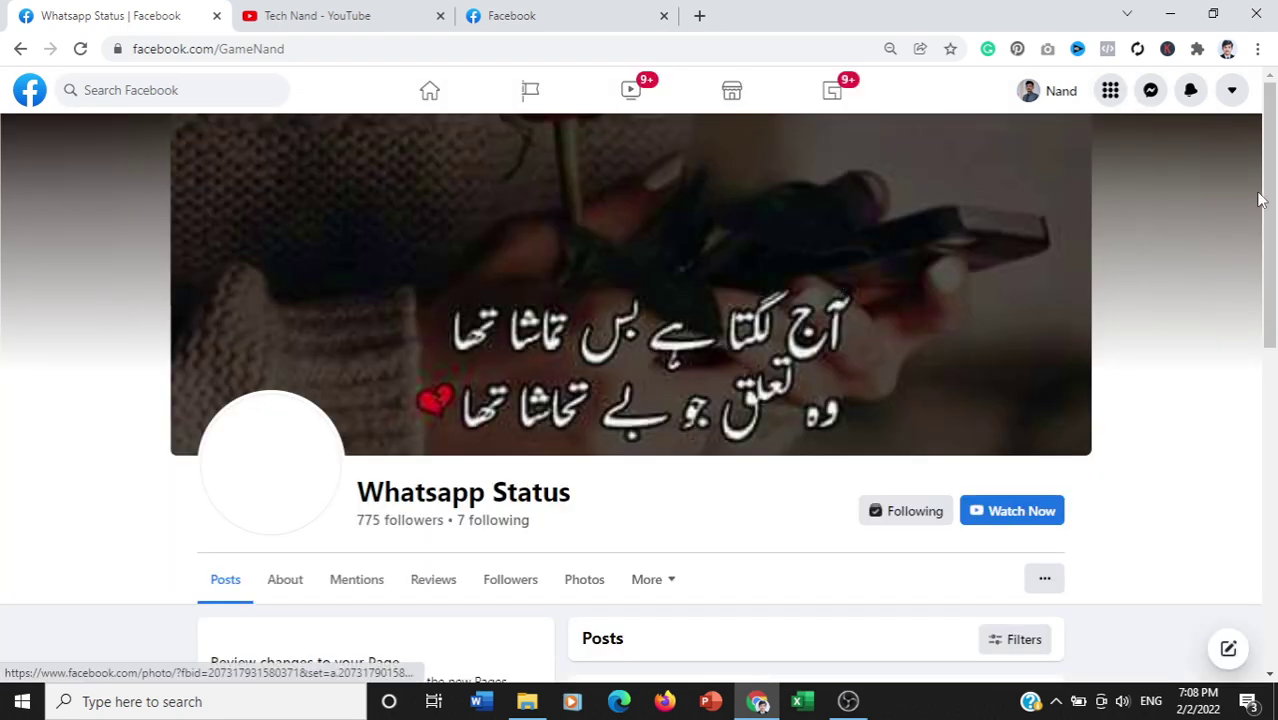
left_click_drag(1262, 201, 1274, 357)
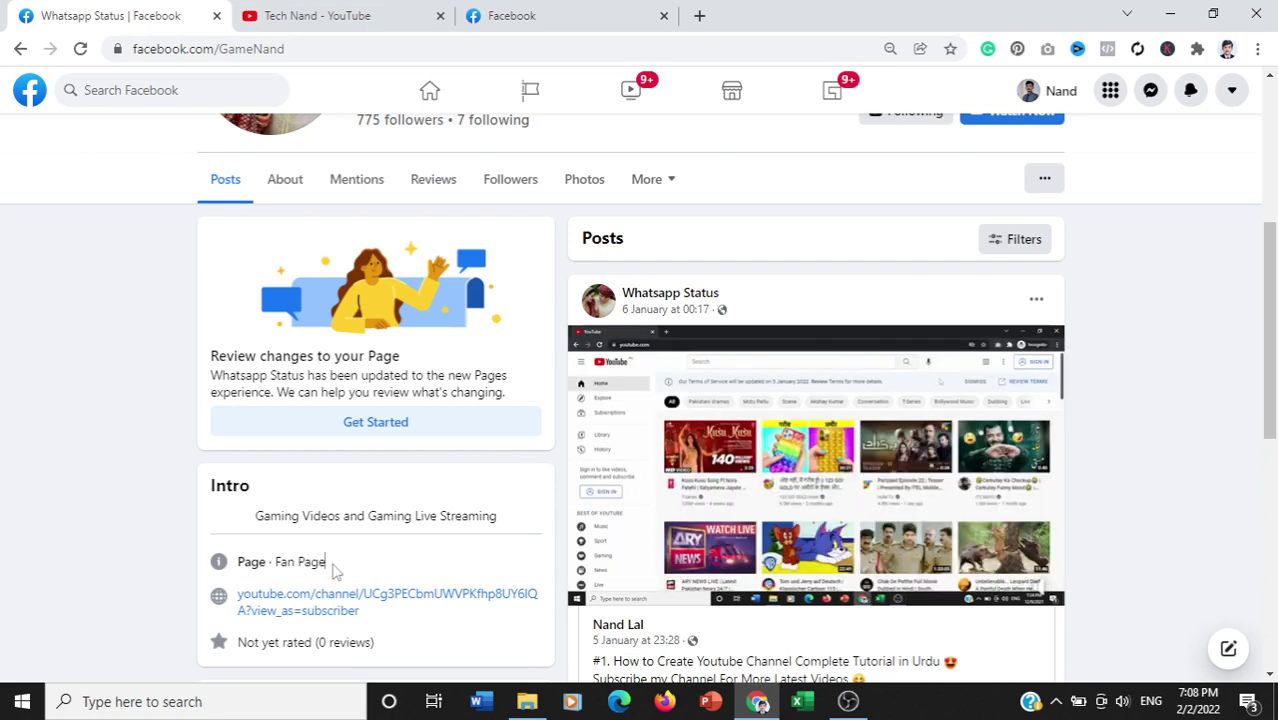
left_click_drag(335, 570, 276, 565)
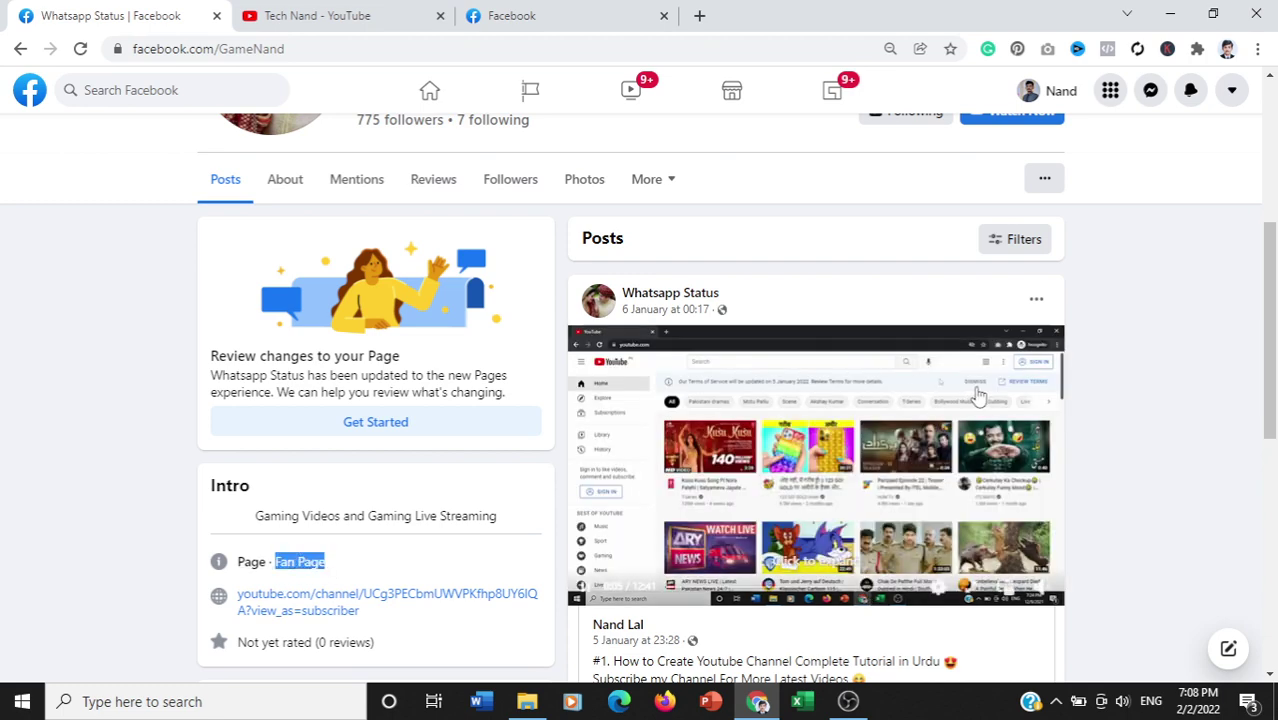
scroll(978, 395, "down", 2)
scroll(372, 332, "up", 5)
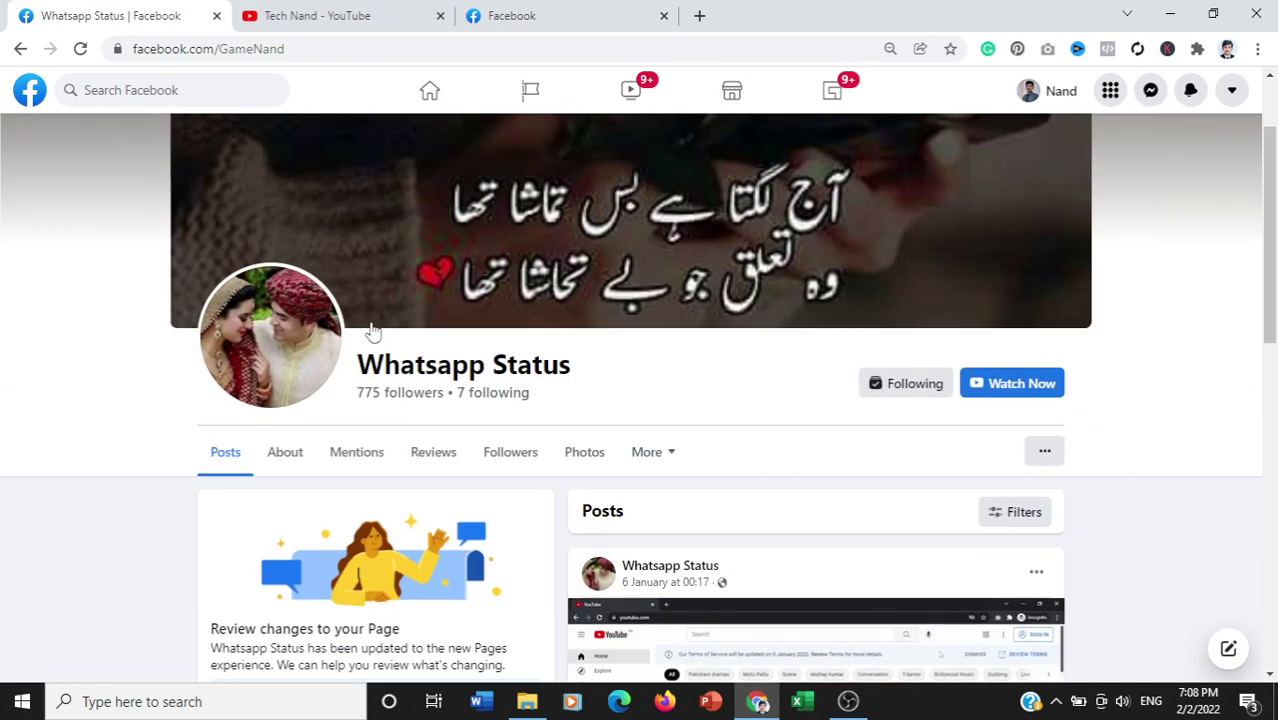
left_click(18, 50)
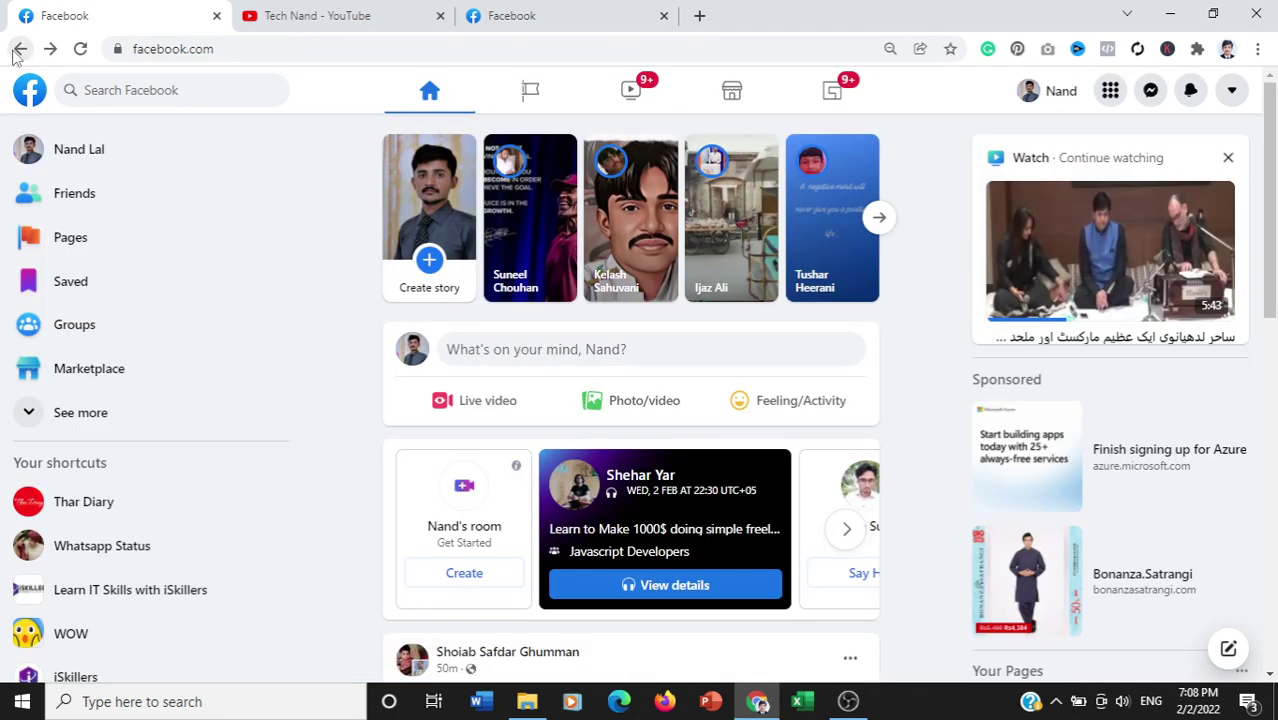
Step: Check the other Facebook tab, return to the first, then bring OBS Studio to the front
scroll(295, 580, "down", 1)
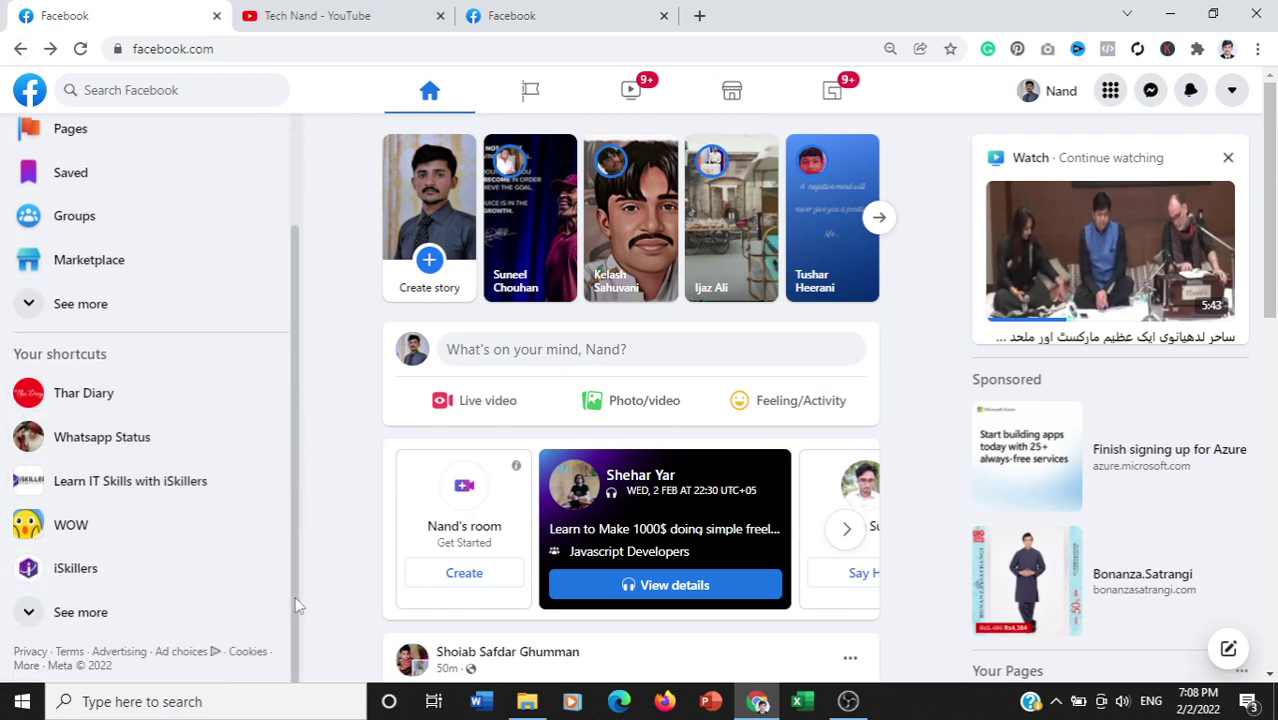
scroll(295, 600, "up", 1)
left_click(512, 15)
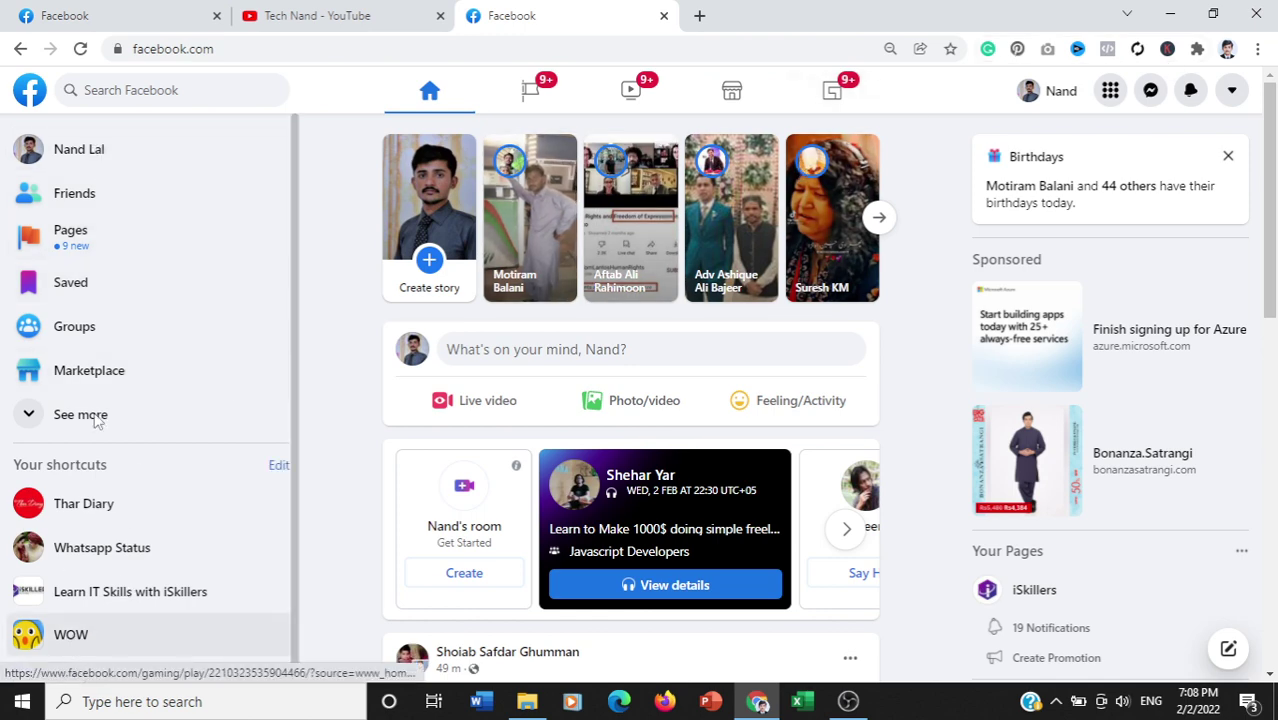
left_click(133, 12)
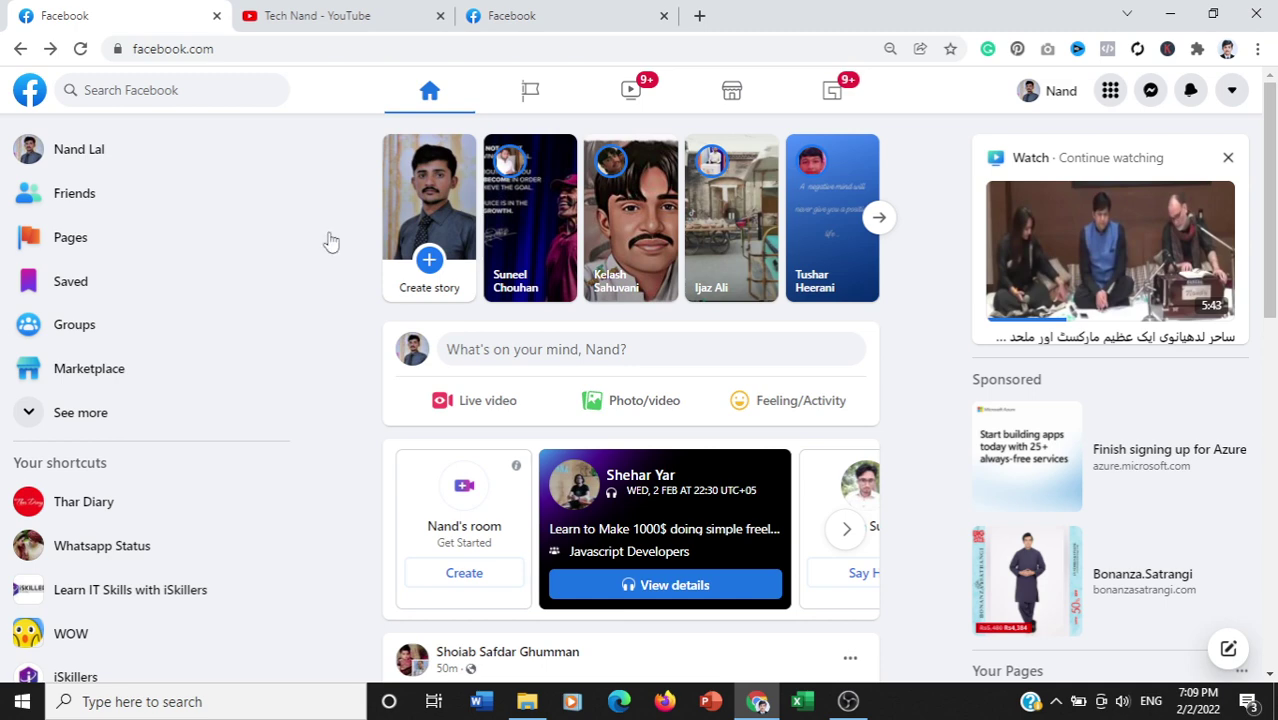
left_click(848, 703)
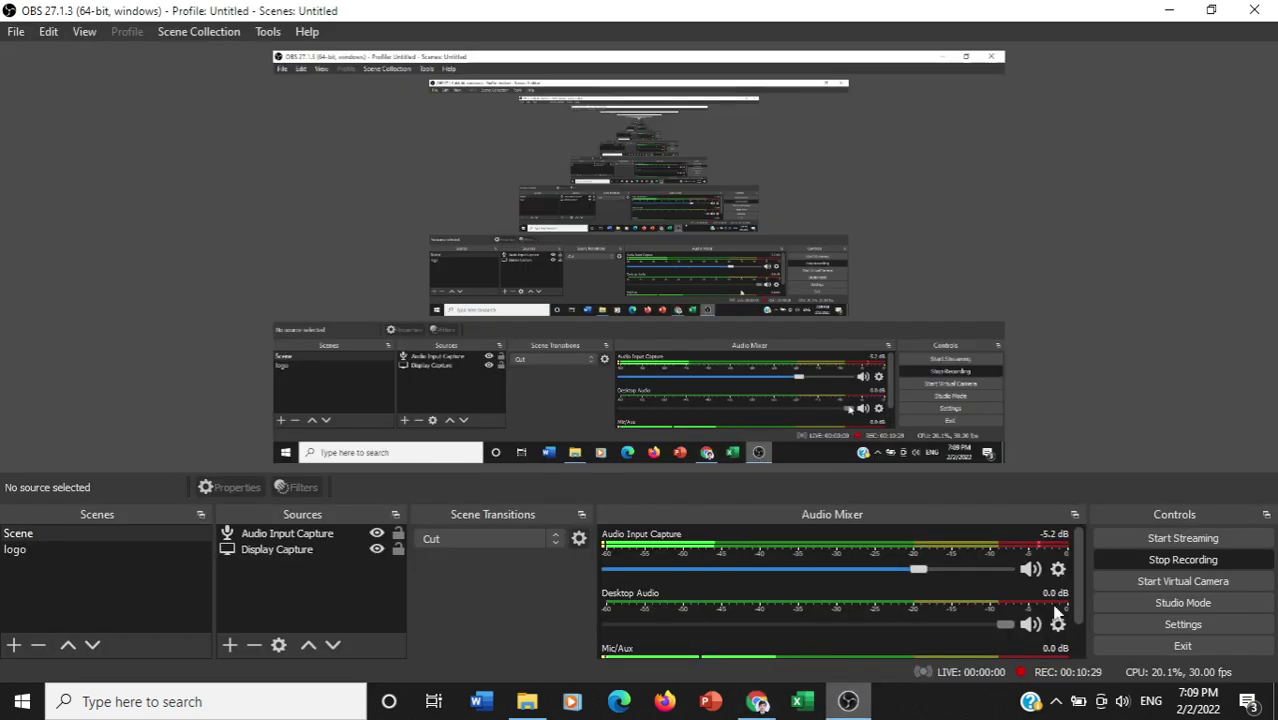